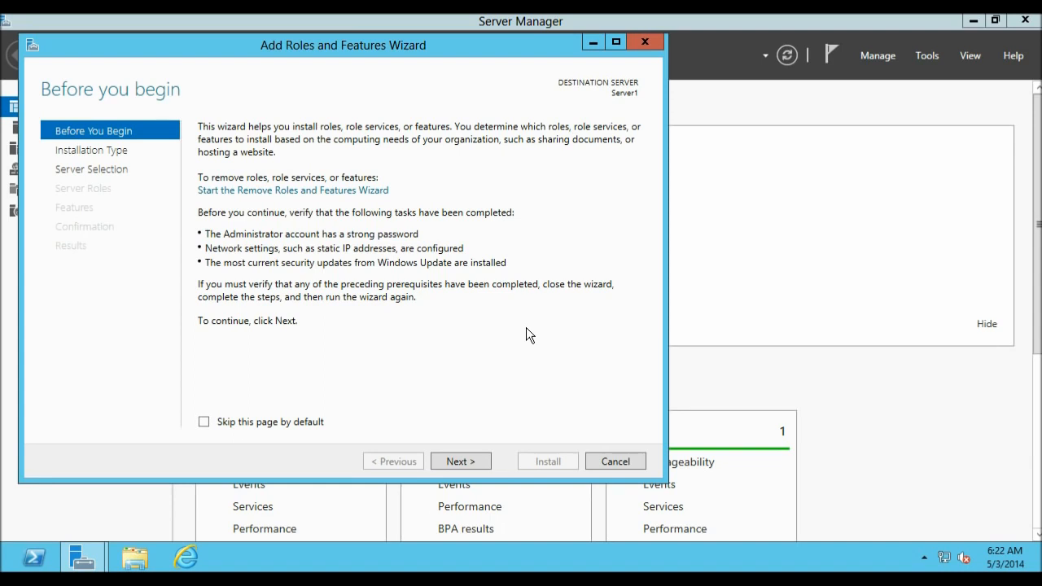
# Choose a role-based installation on Server1 and select the DHCP Server role together with its required management tools.
pyautogui.click(467, 462)
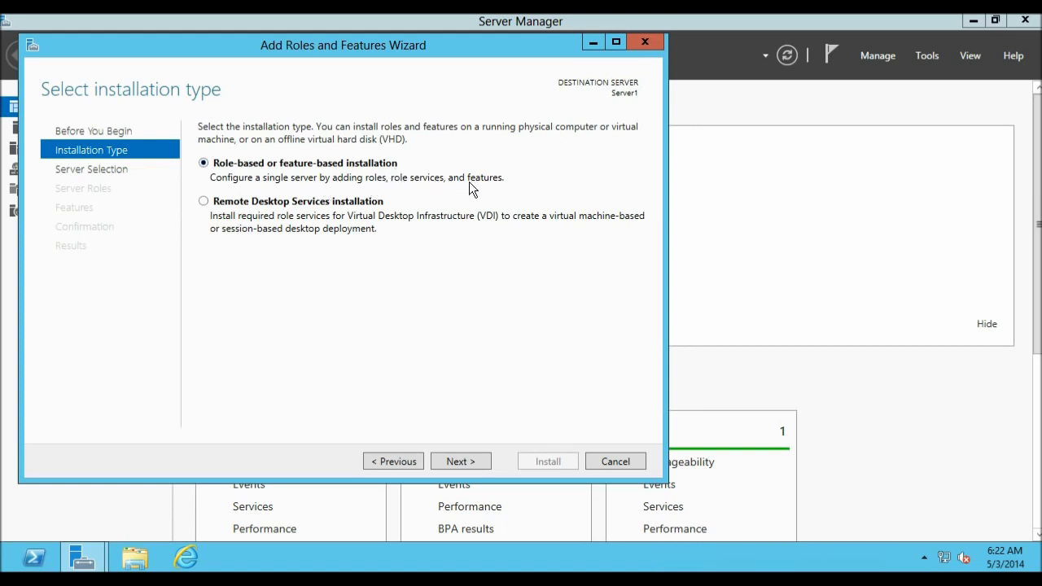
pyautogui.click(460, 460)
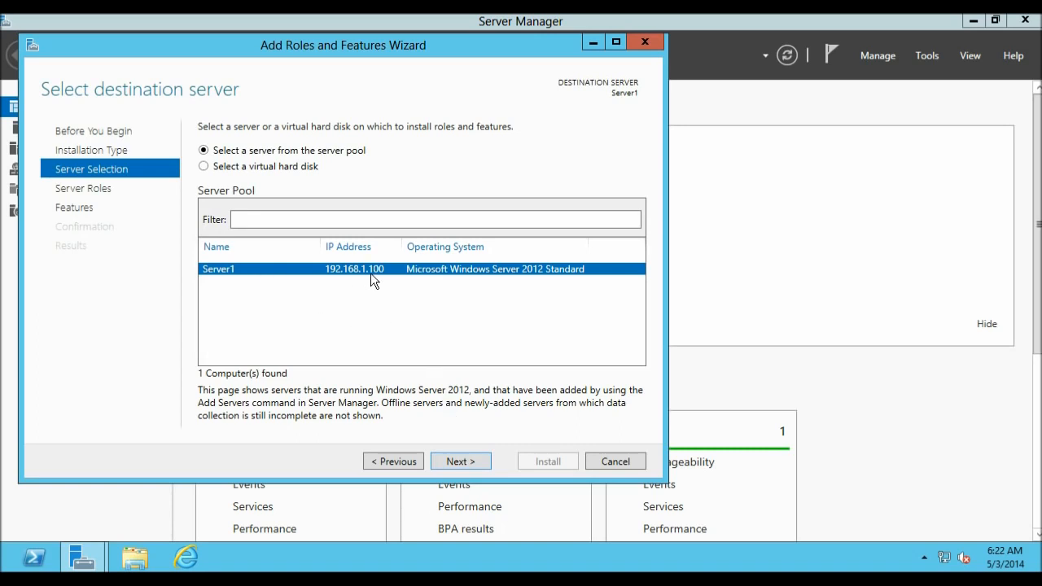
pyautogui.click(460, 462)
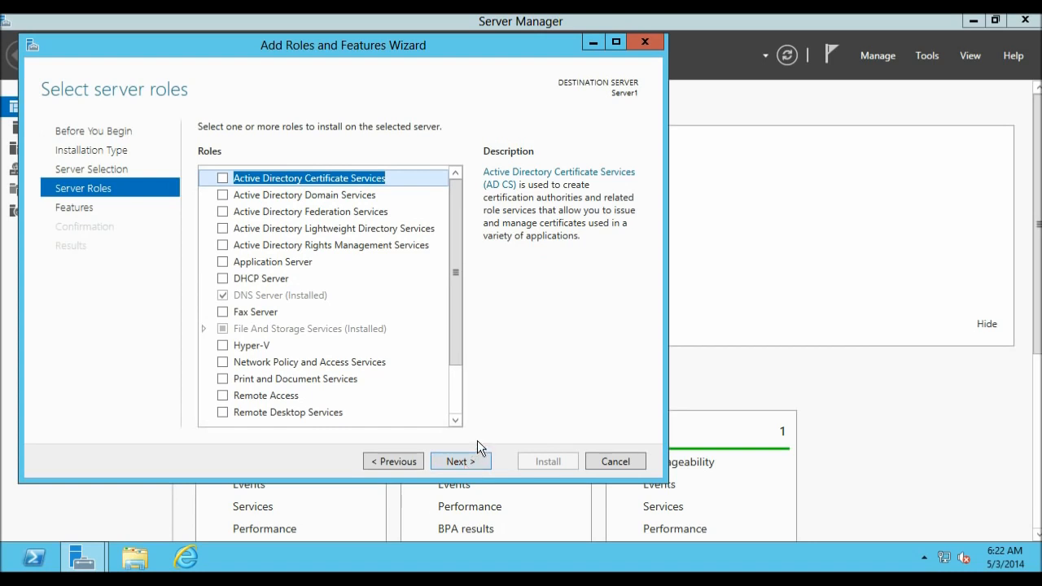
pyautogui.click(224, 280)
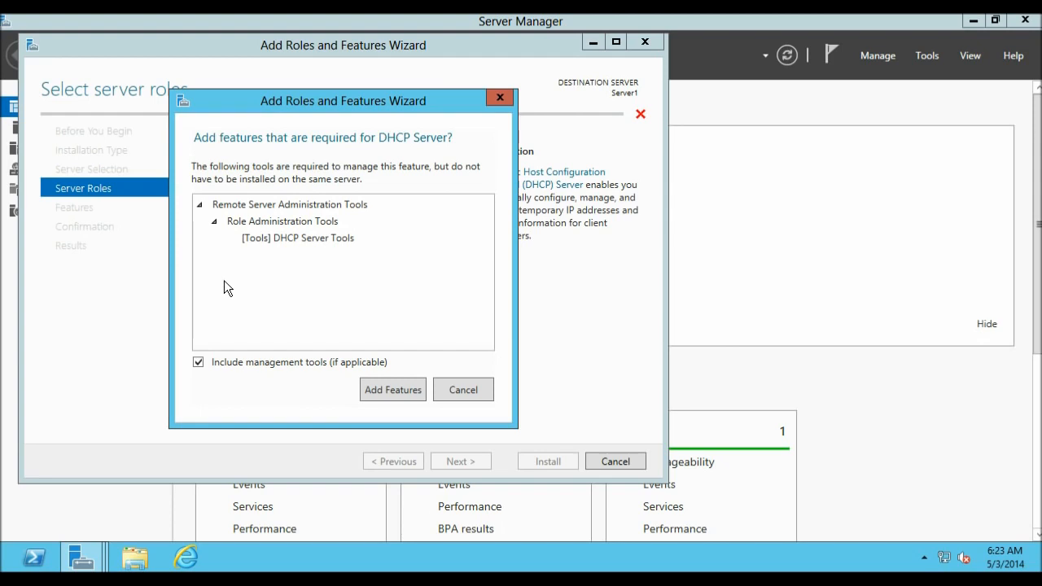
pyautogui.click(384, 394)
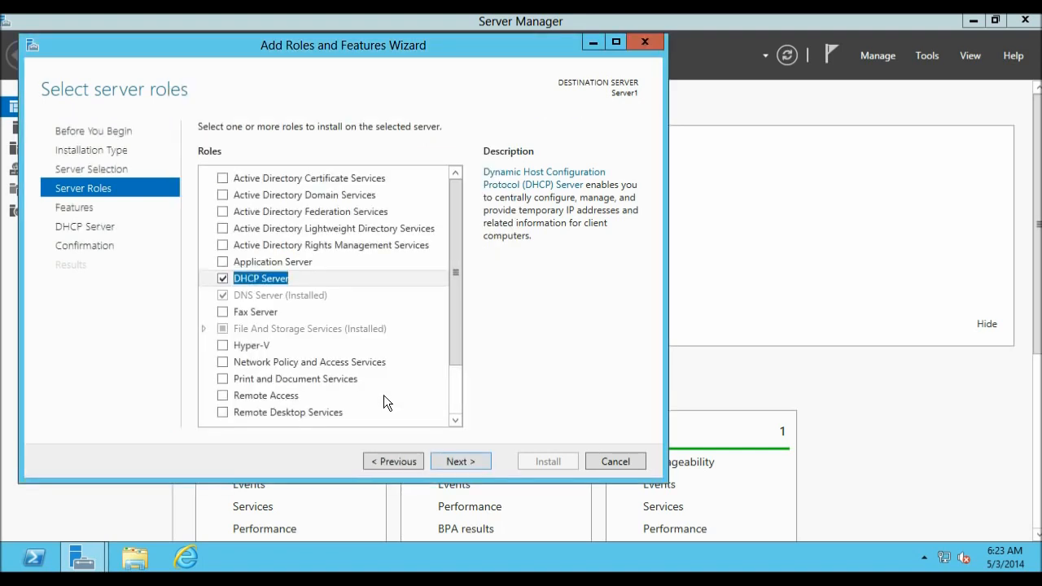
# Install the DHCP Server role without additional features, allowing an automatic restart of the destination server if required, and close the wizard.
pyautogui.click(473, 462)
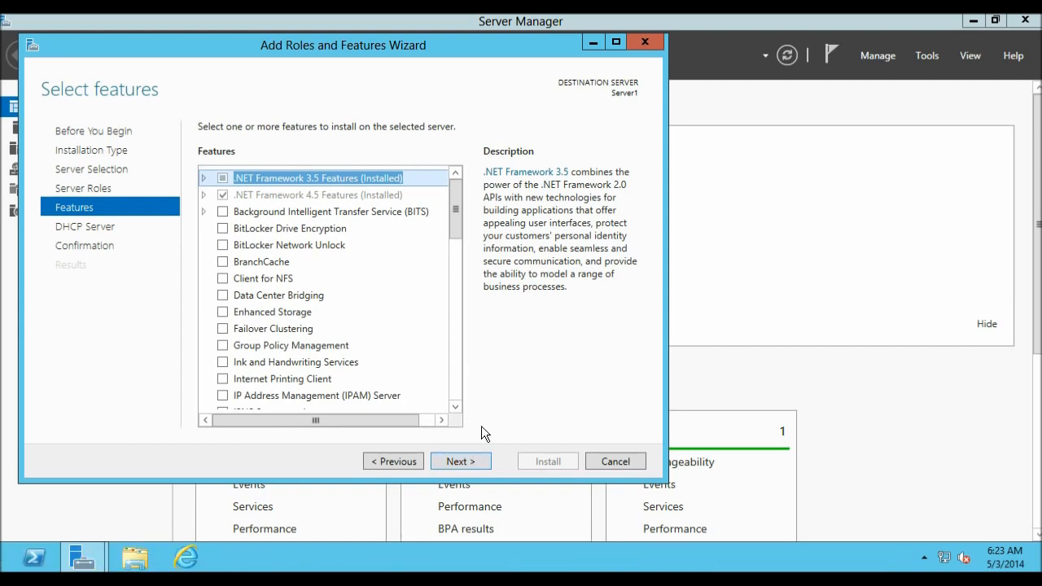
pyautogui.click(456, 462)
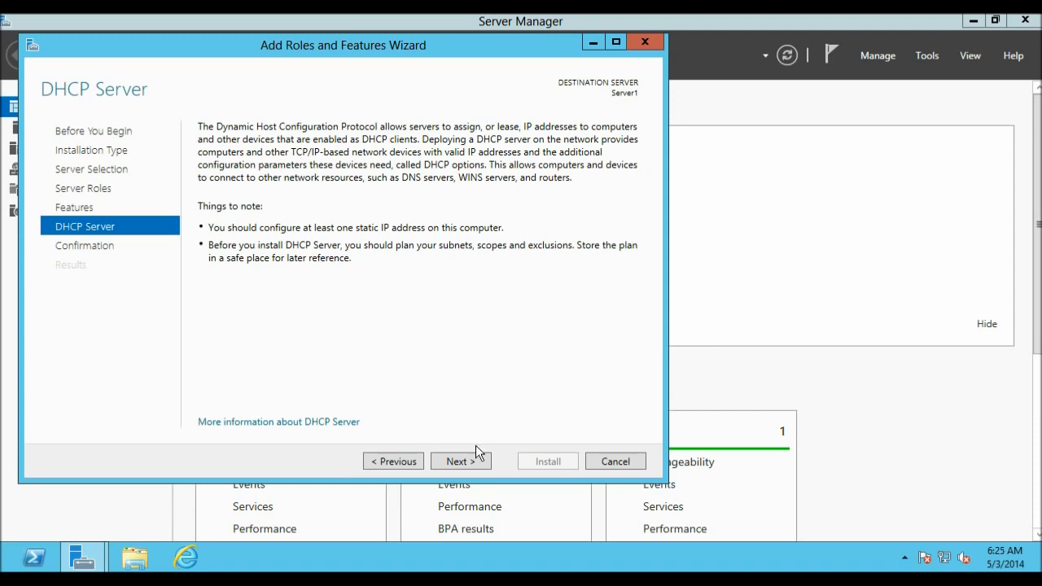
pyautogui.click(475, 457)
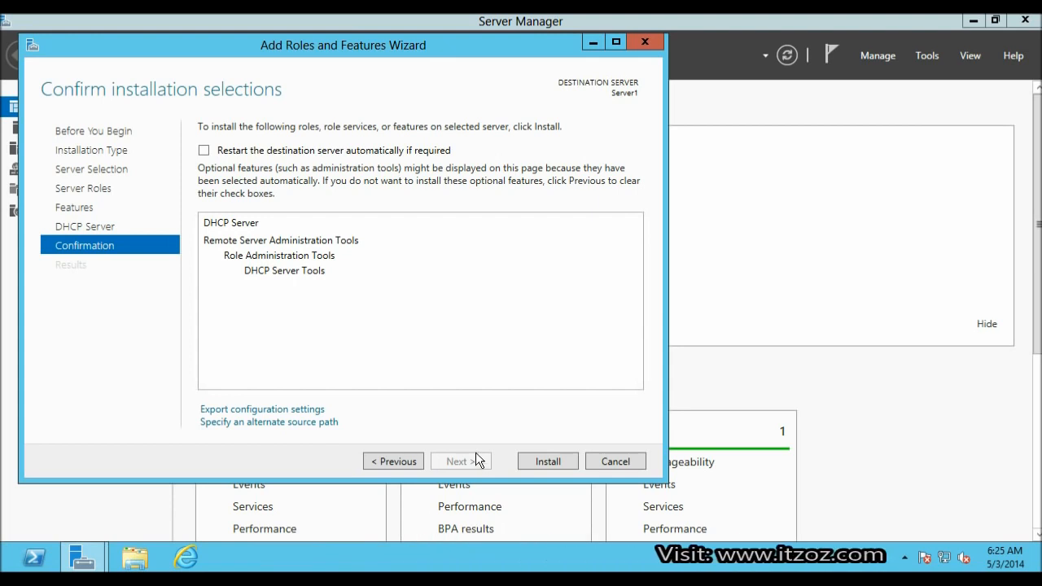
pyautogui.click(205, 151)
pyautogui.click(579, 342)
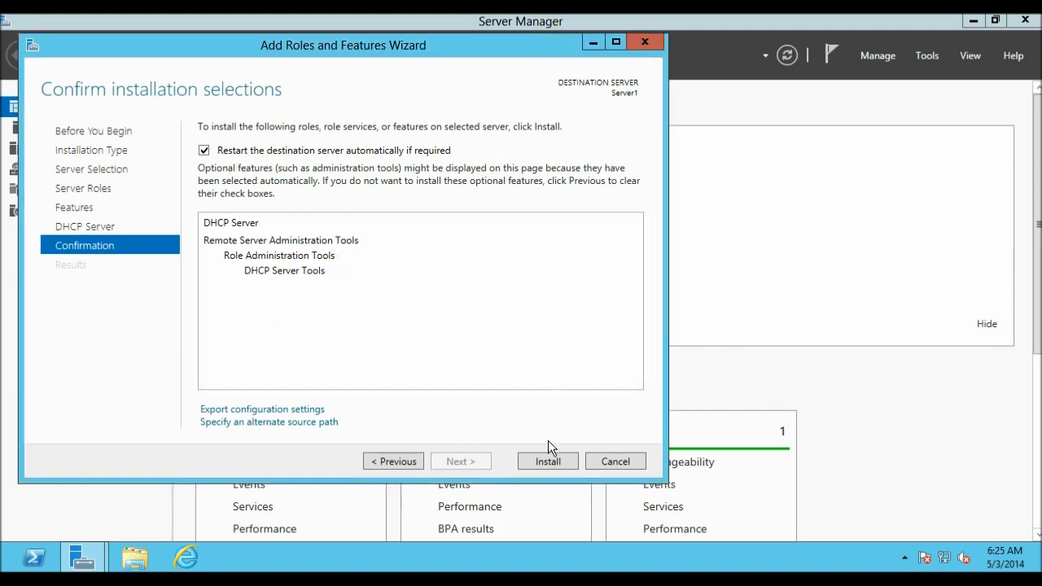
pyautogui.click(547, 462)
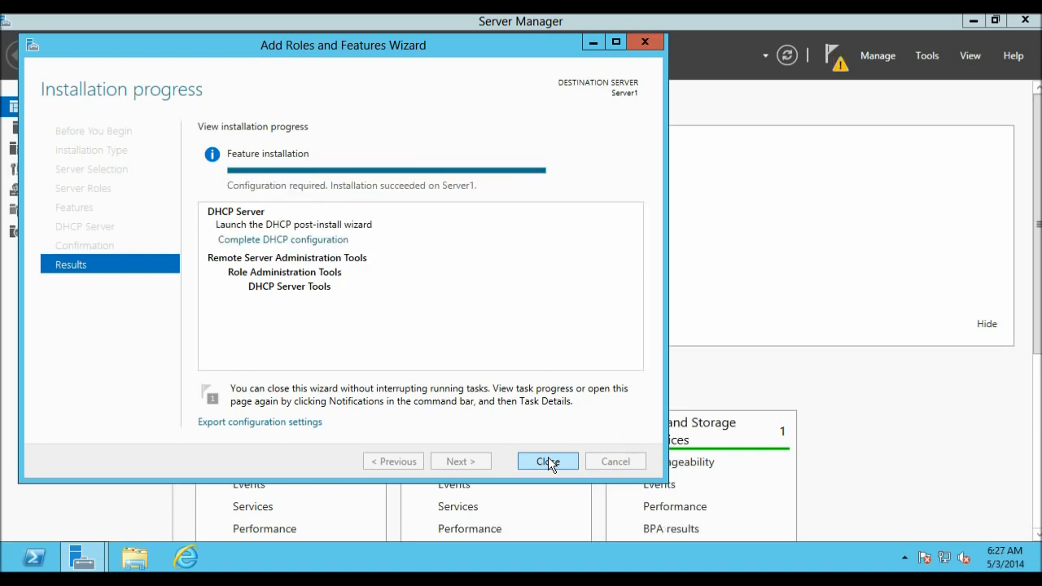
pyautogui.click(547, 462)
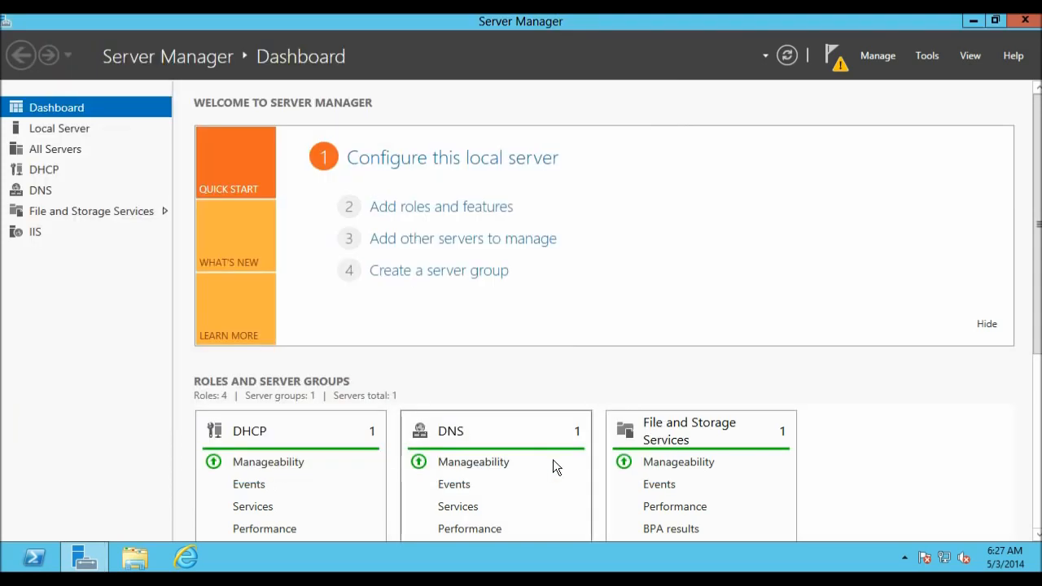
# Open the DHCP management console and expand server1 in its tree.
pyautogui.click(928, 59)
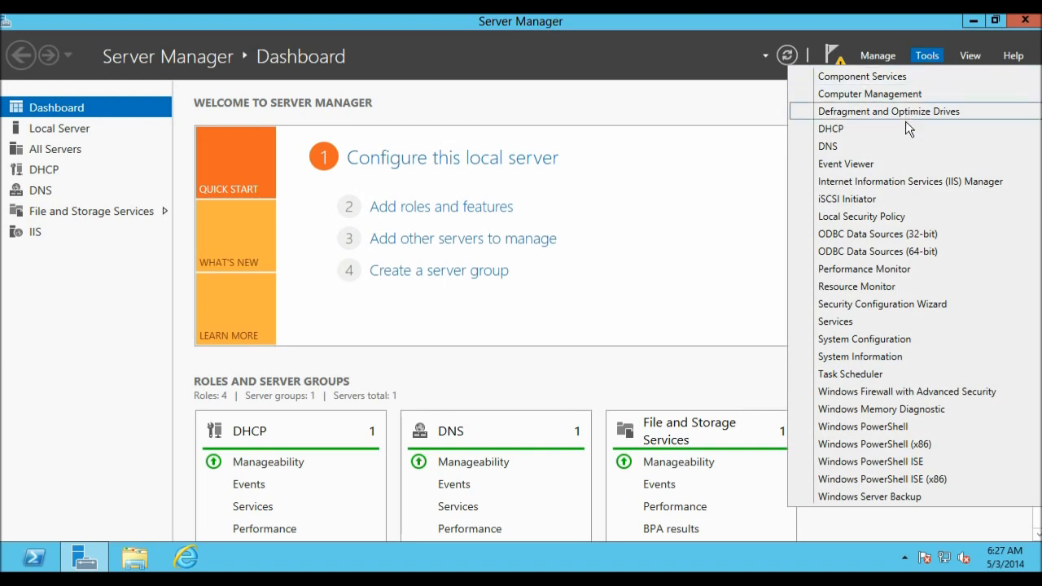
pyautogui.click(855, 129)
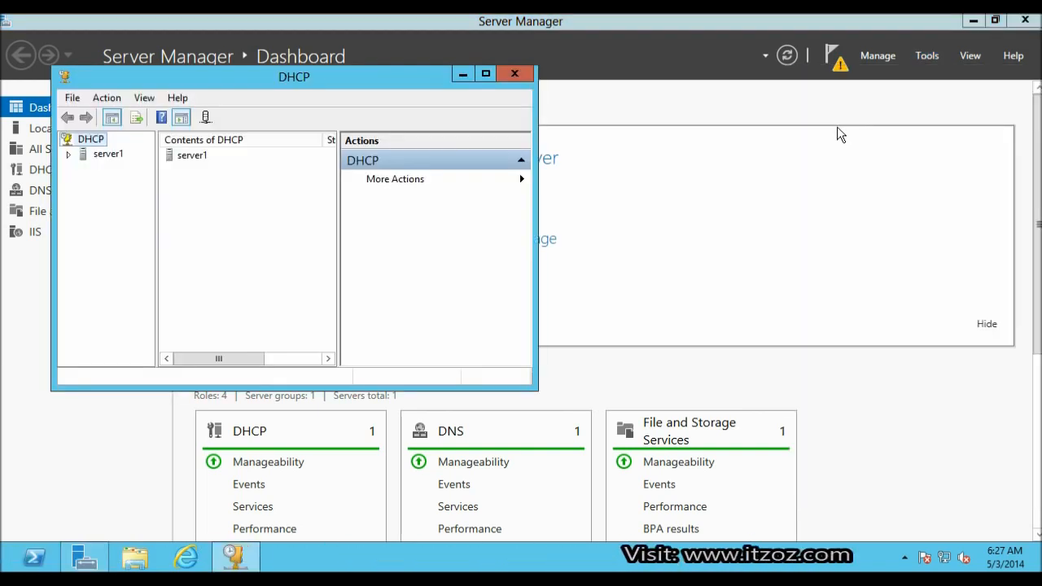
pyautogui.click(84, 153)
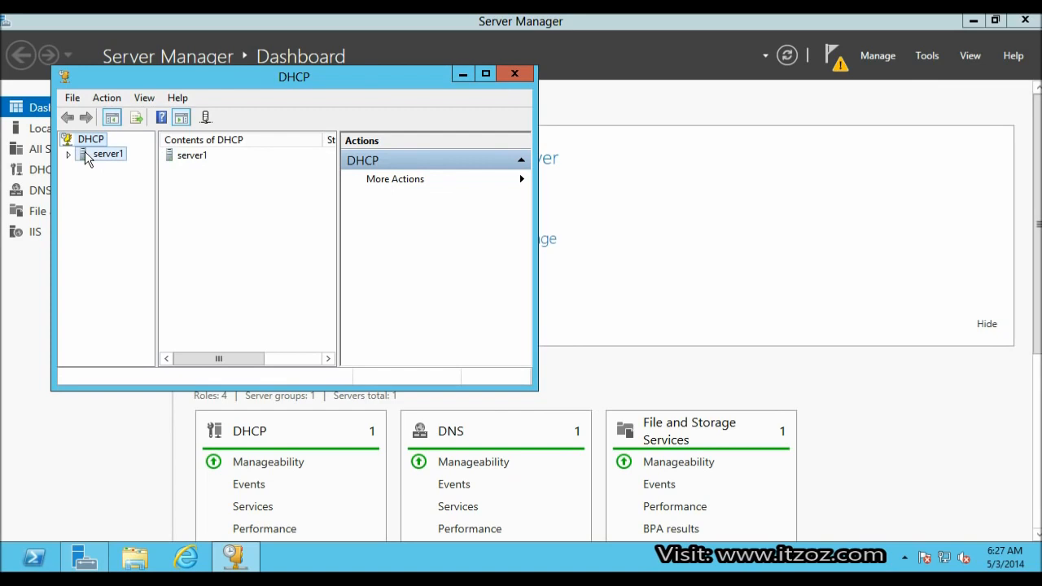
pyautogui.click(68, 155)
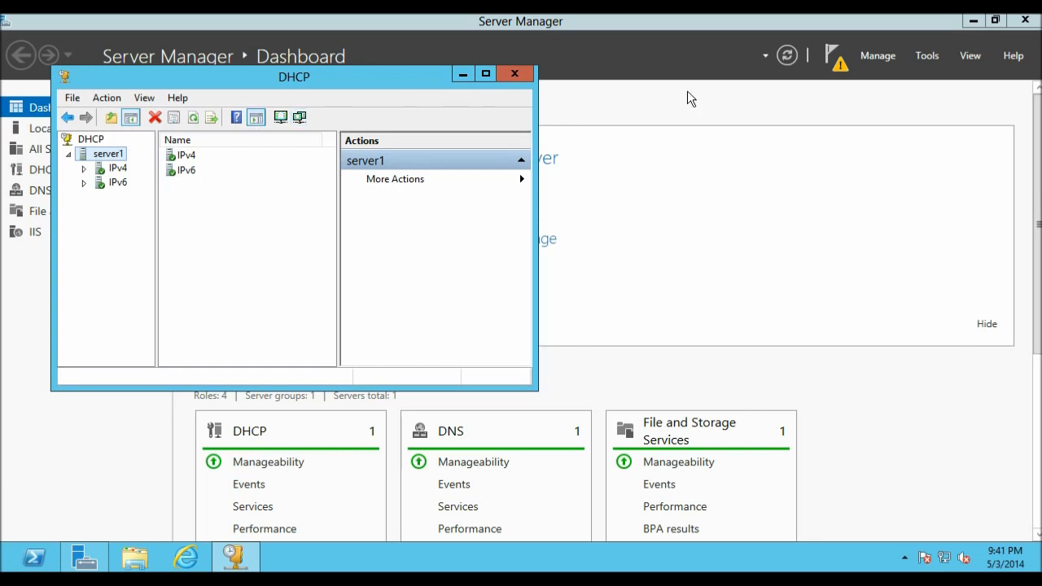
# Close Server Manager and maximize the DHCP console window.
pyautogui.click(739, 77)
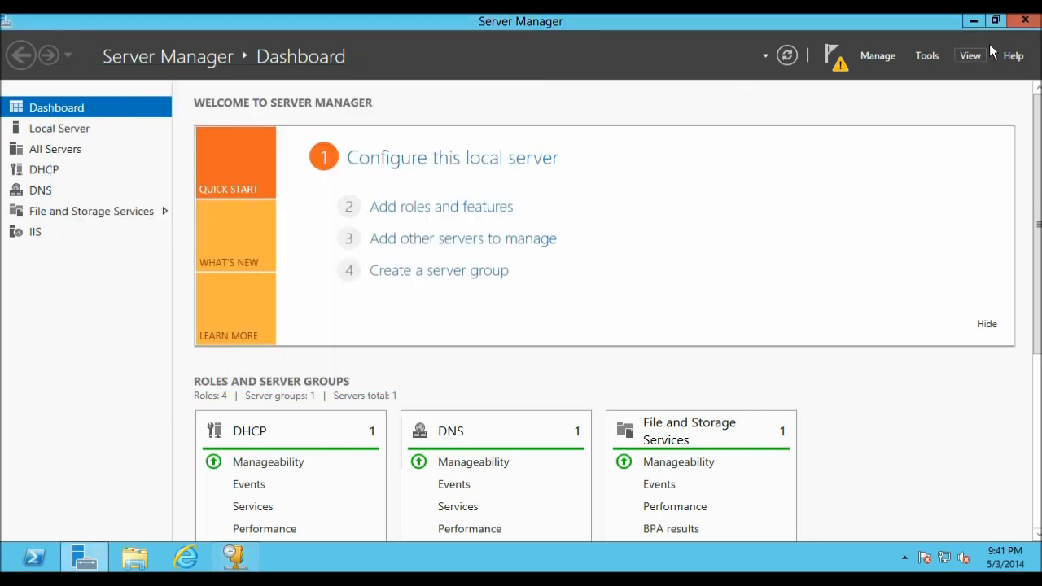
pyautogui.click(1035, 25)
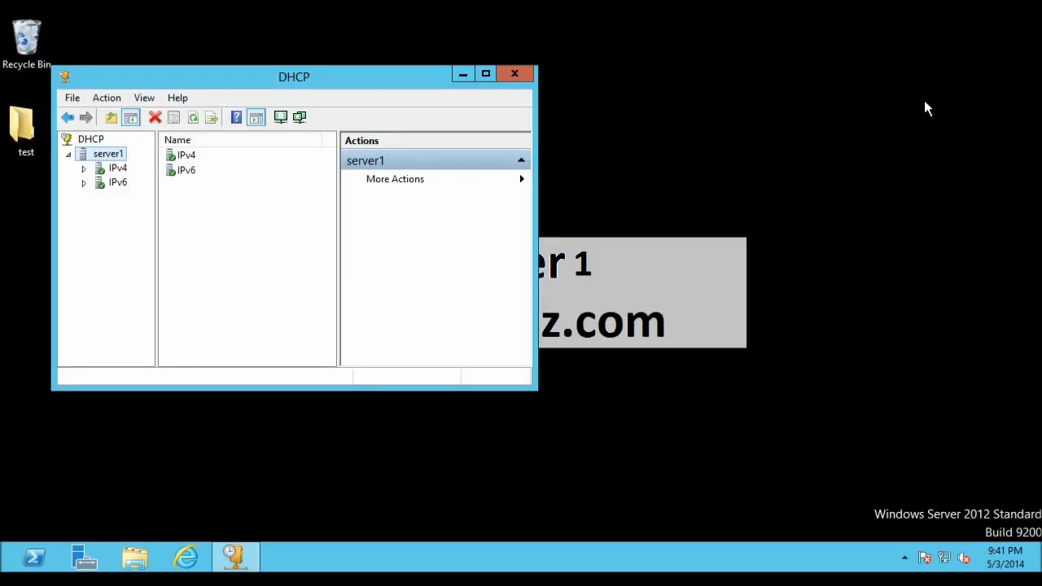
pyautogui.click(485, 75)
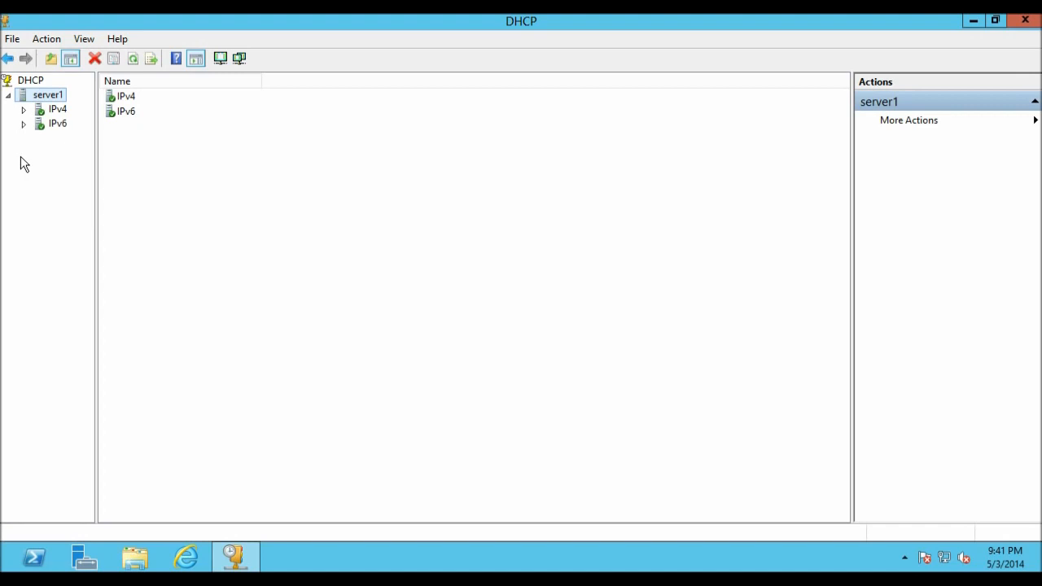
# Expand and select server1's IPv4 node and widen the console tree so its item names are fully readable.
pyautogui.click(23, 110)
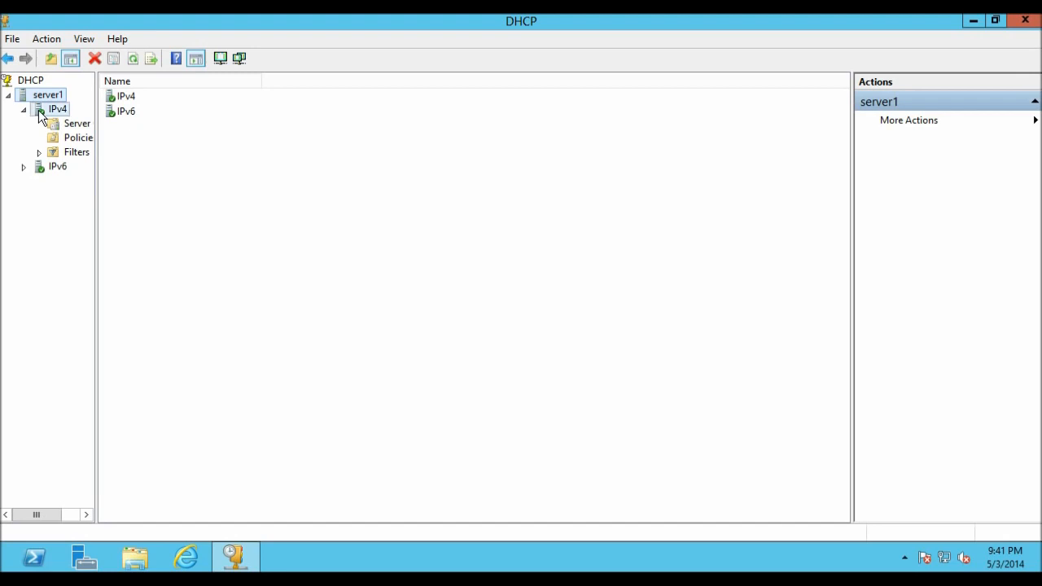
pyautogui.click(39, 113)
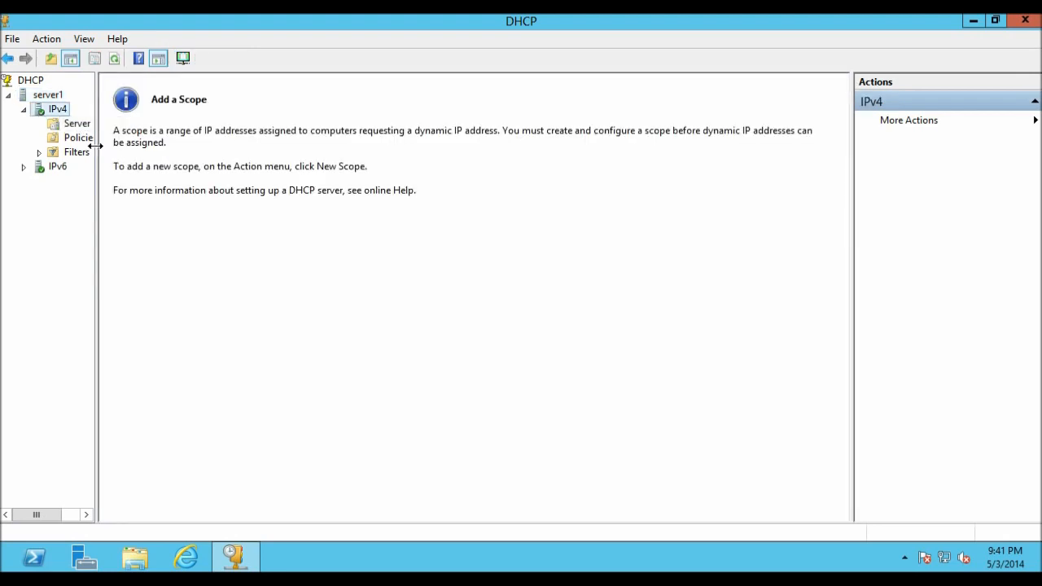
pyautogui.moveTo(95, 145); pyautogui.dragTo(143, 155)
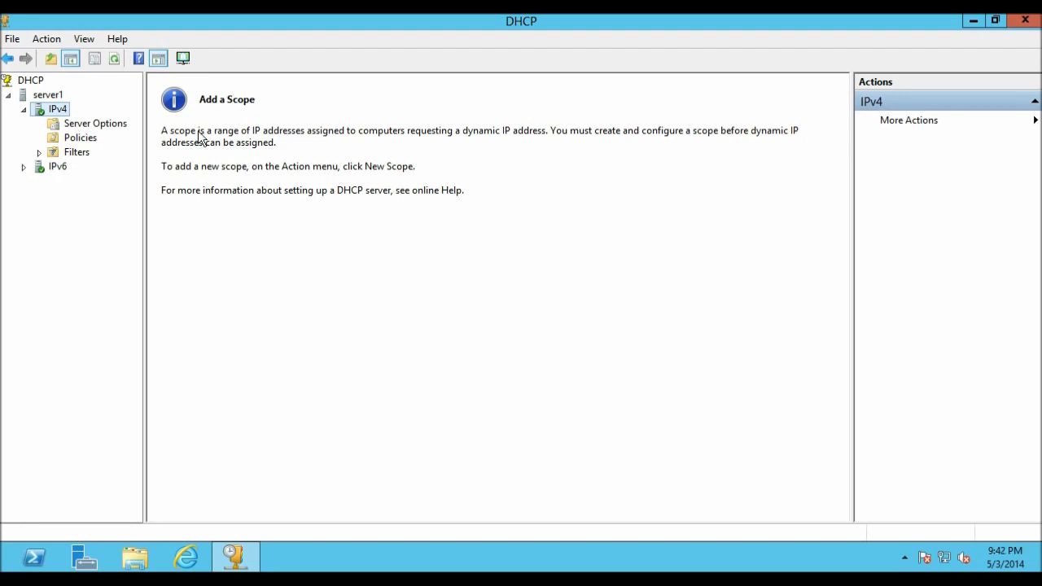
# Start a new scope under IPv4 and name it itzoz, leaving the description empty.
pyautogui.rightClick(49, 116)
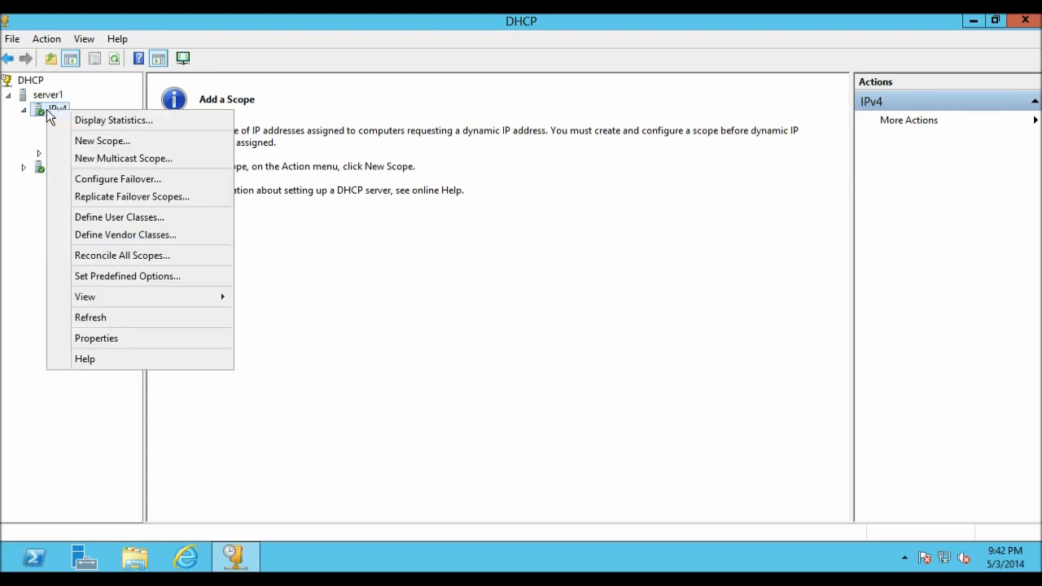
pyautogui.click(80, 141)
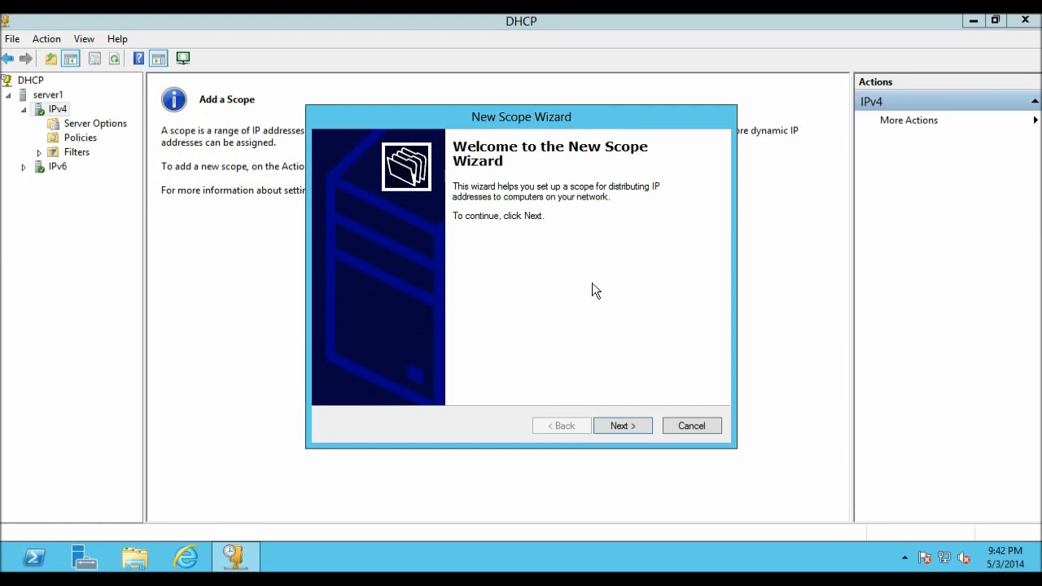
pyautogui.click(633, 425)
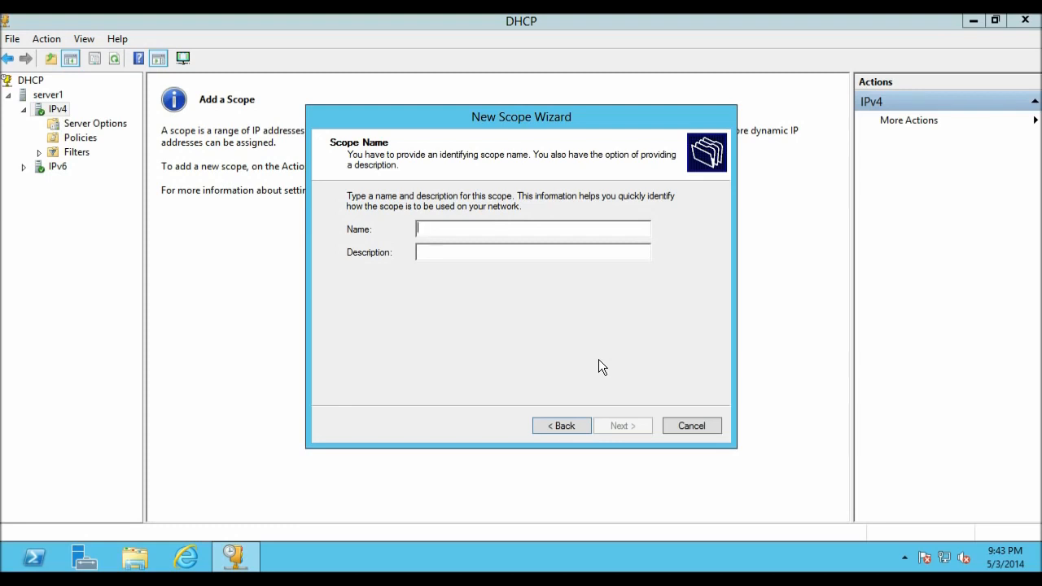
pyautogui.write('itzoz')
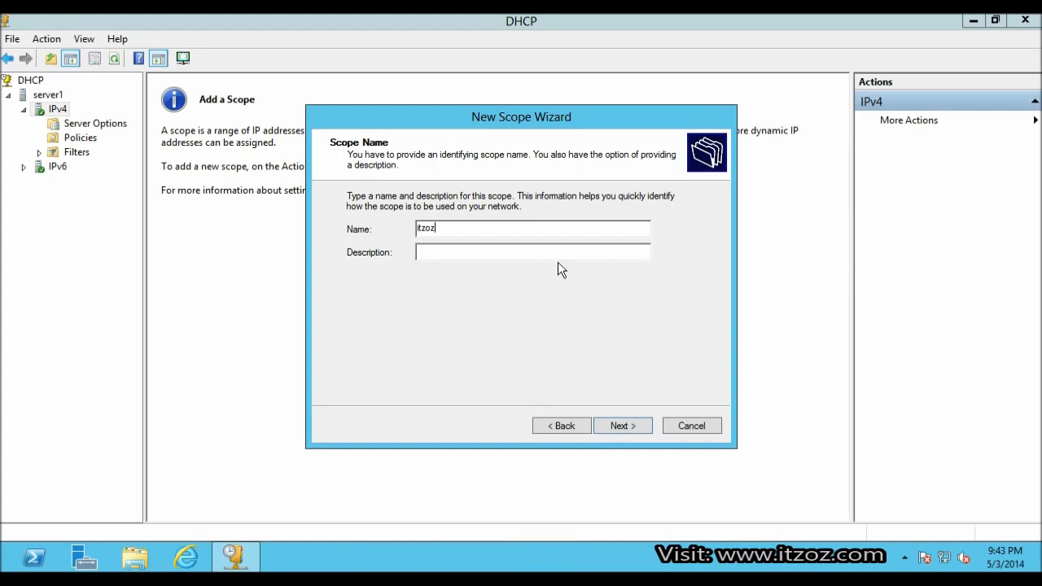
pyautogui.click(635, 425)
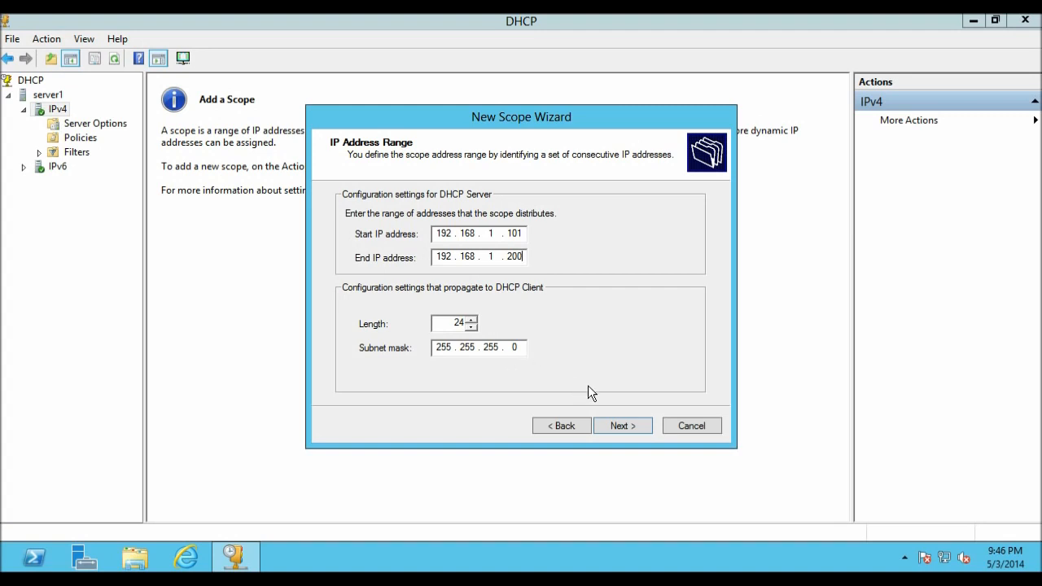
# Set the scope range to 192.168.1.101 through 192.168.1.200 with mask 255.255.255.0, and exclude 192.168.1.120 to 192.168.1.130.
pyautogui.click(623, 426)
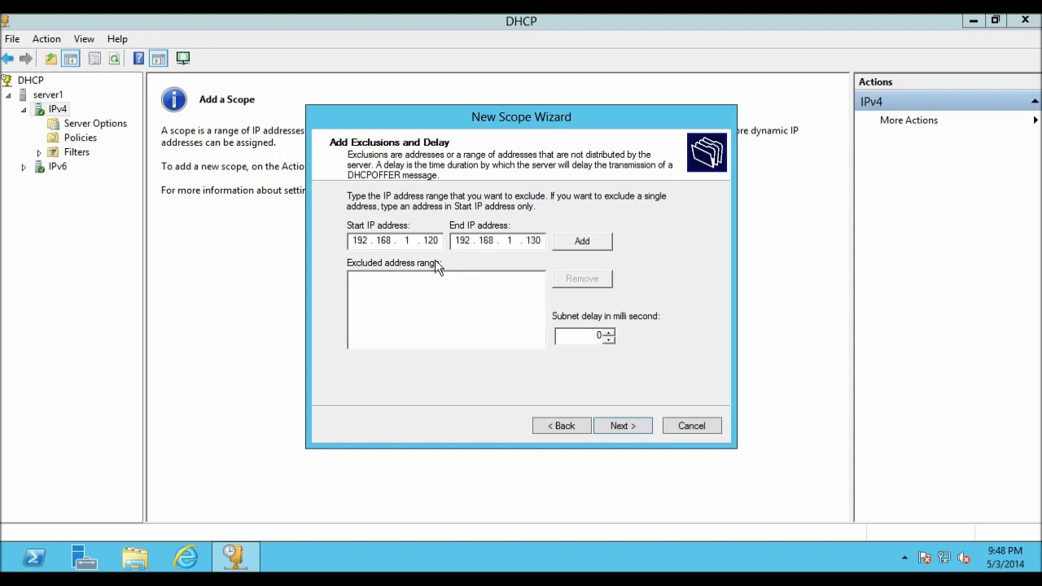
pyautogui.click(582, 243)
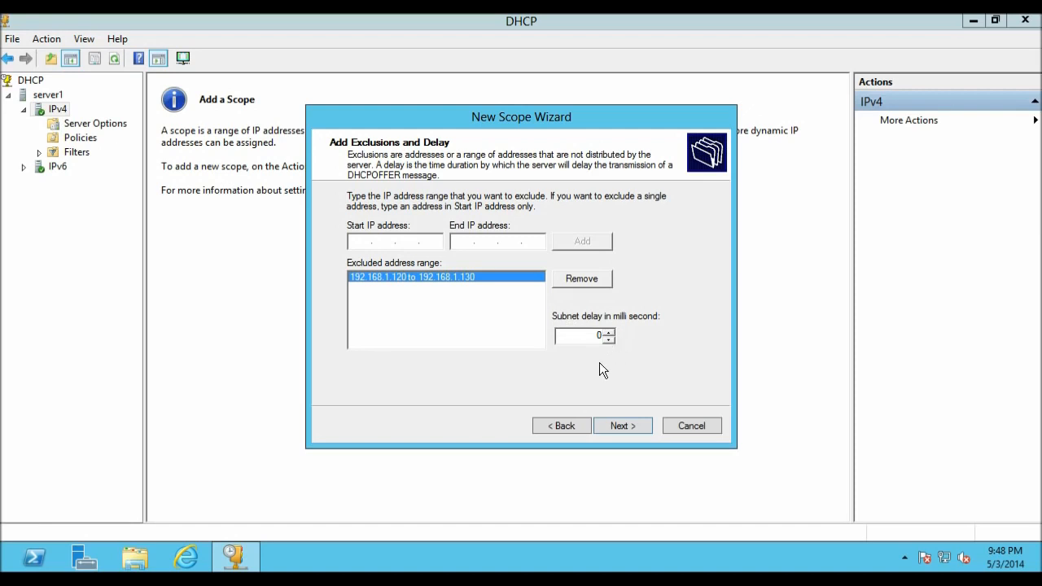
pyautogui.click(632, 424)
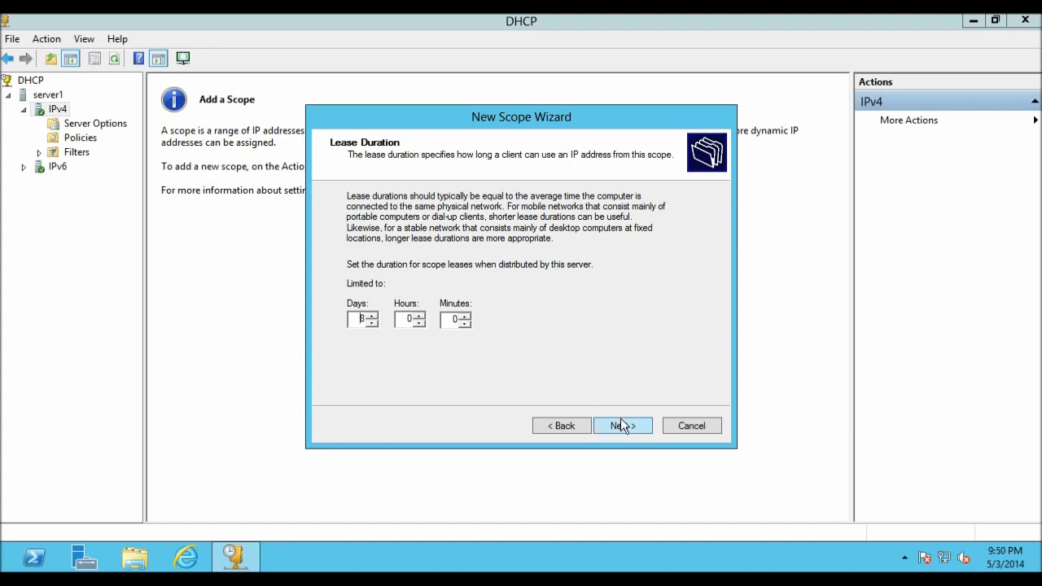
# Accept the 8-day lease duration, choose to configure DHCP options now, and add 192.168.1.1 as the default gateway.
pyautogui.click(620, 424)
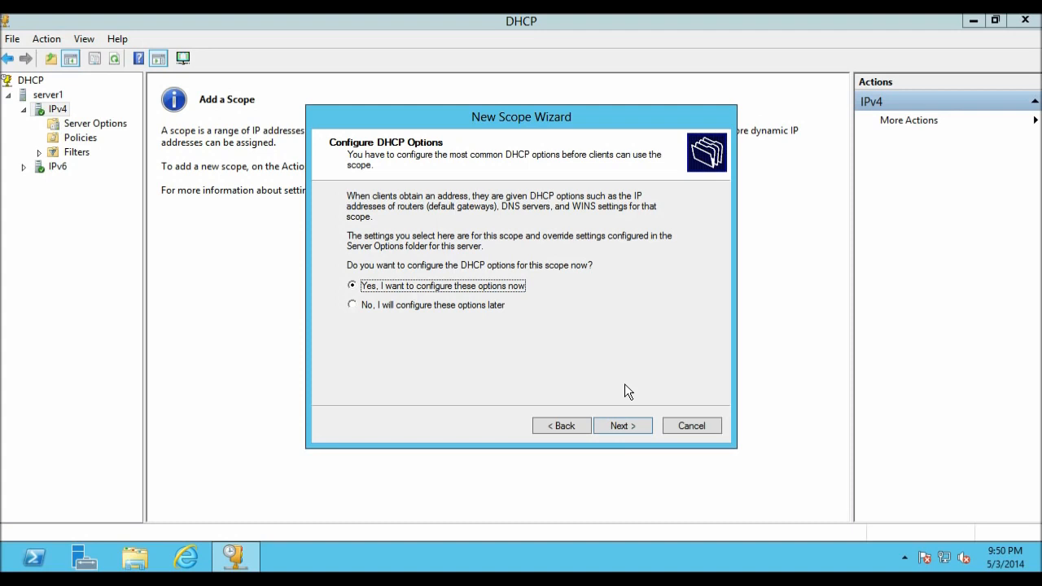
pyautogui.click(621, 425)
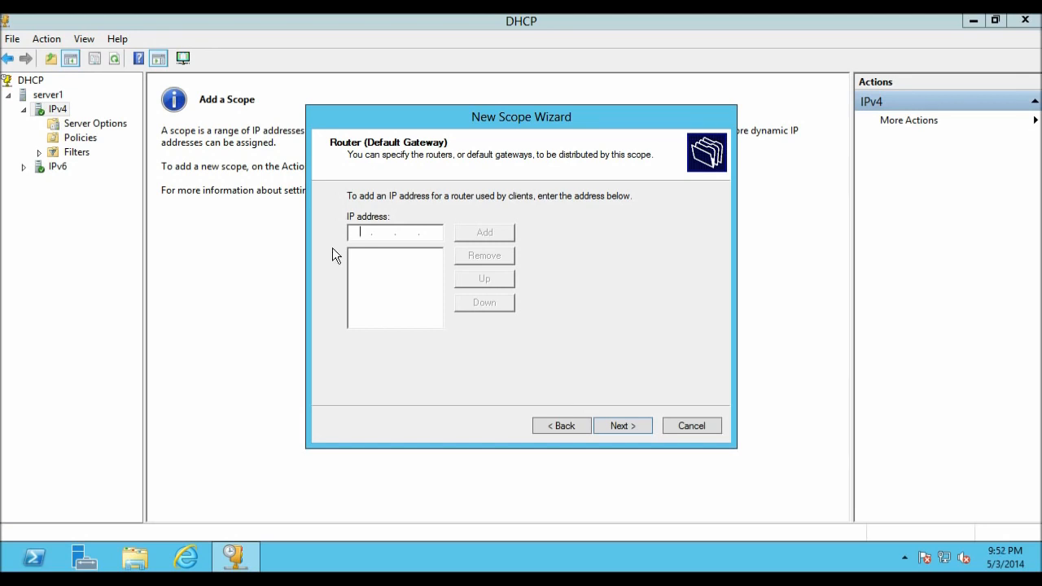
pyautogui.write('192.168.1.1')
pyautogui.click(487, 233)
pyautogui.click(633, 424)
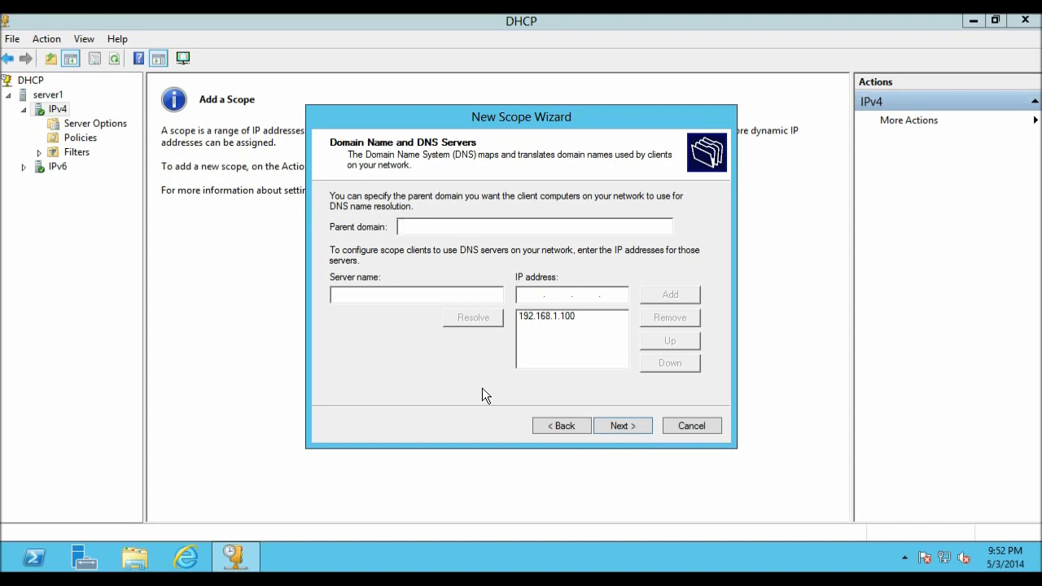
# Add 8.8.8.8 and 8.8.4.4 to the scope's DNS server list.
pyautogui.write('8.8.8.8')
pyautogui.click(669, 294)
pyautogui.write('8.8.4.4')
pyautogui.click(656, 300)
pyautogui.click(573, 317)
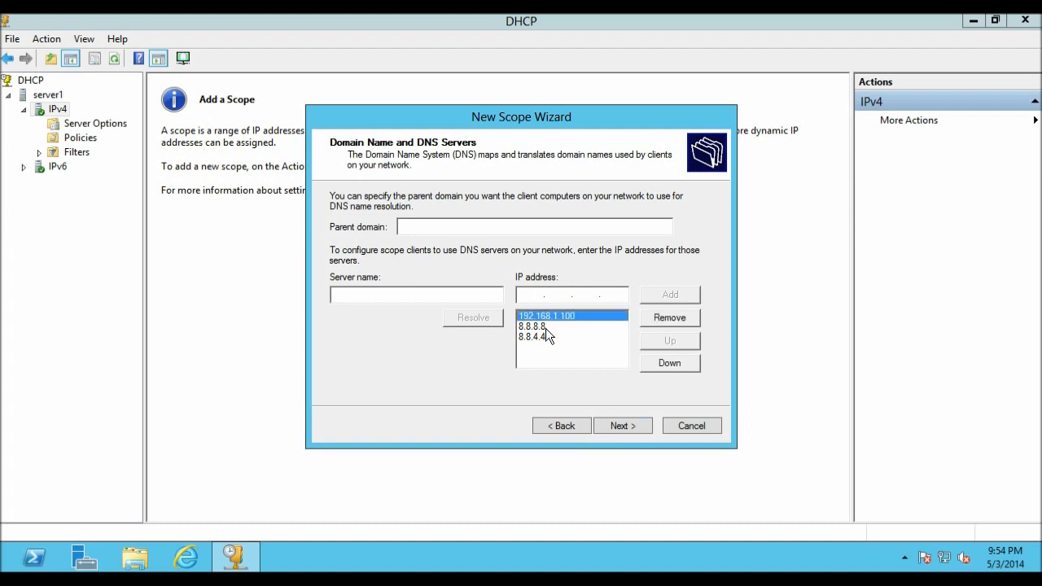
pyautogui.click(541, 327)
pyautogui.click(551, 337)
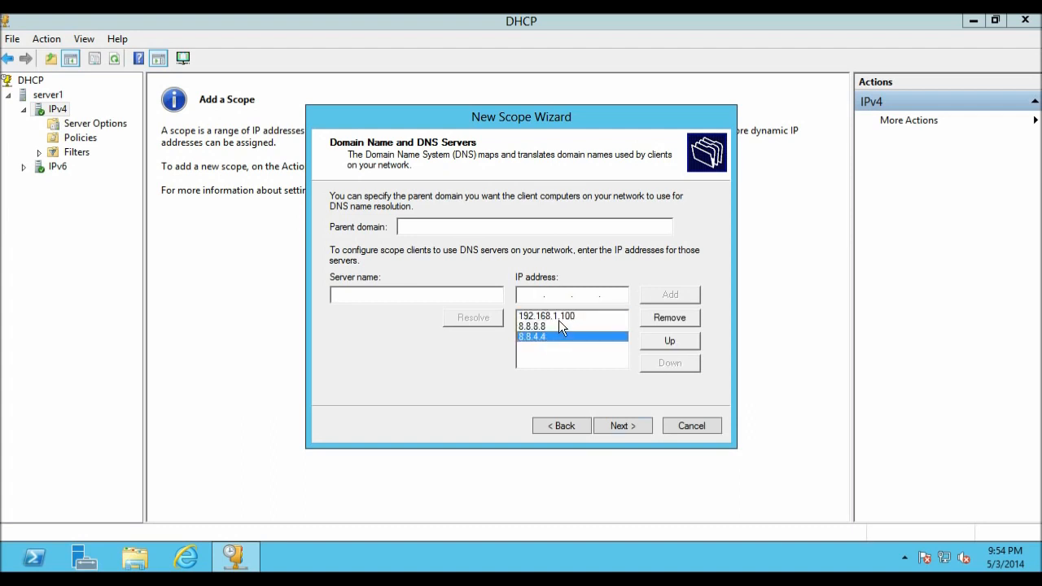
pyautogui.click(559, 321)
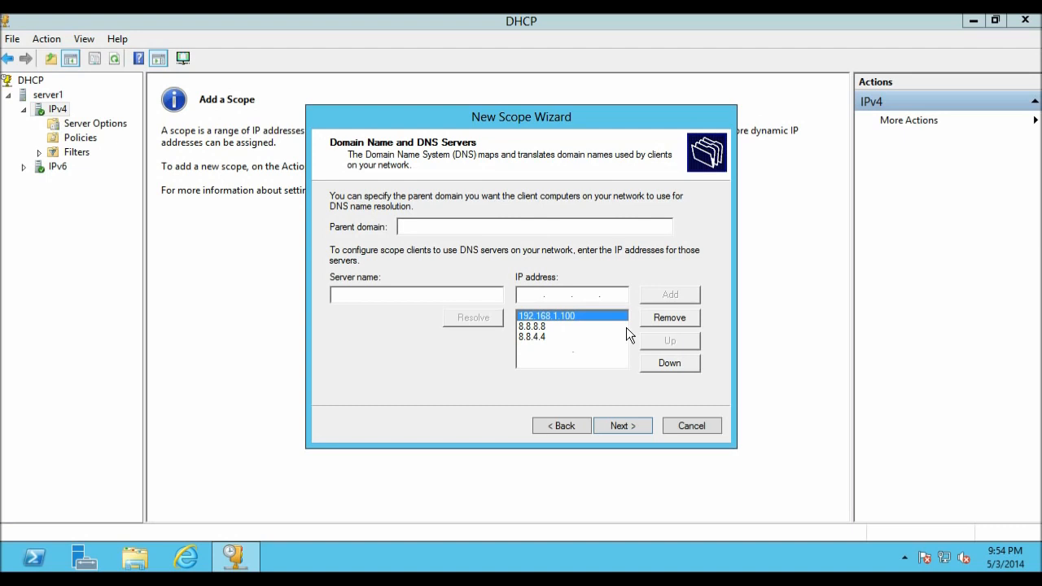
# Move 192.168.1.100 down to the end of the DNS server list and back up to first place.
pyautogui.click(670, 365)
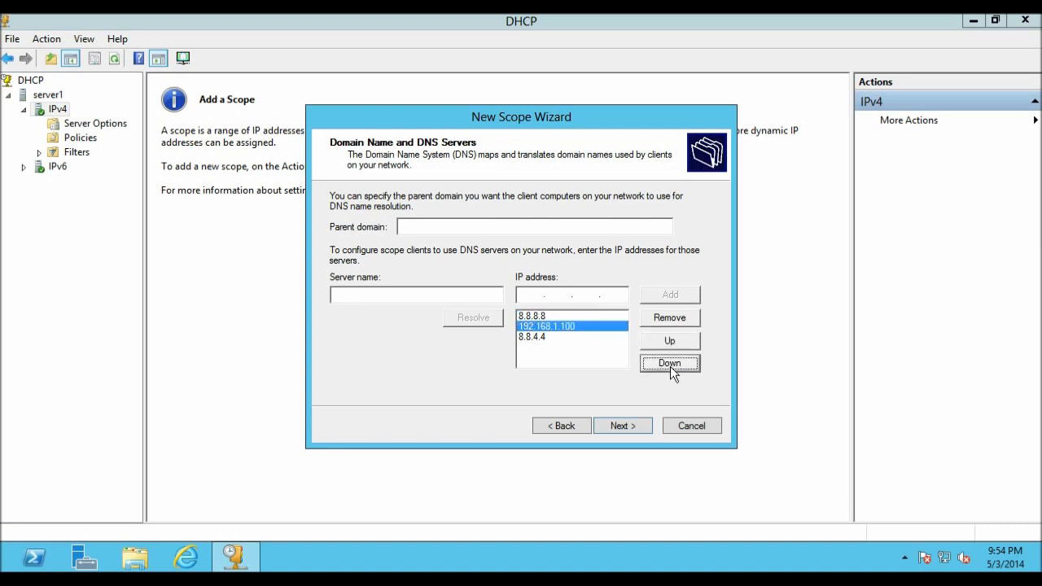
pyautogui.click(670, 364)
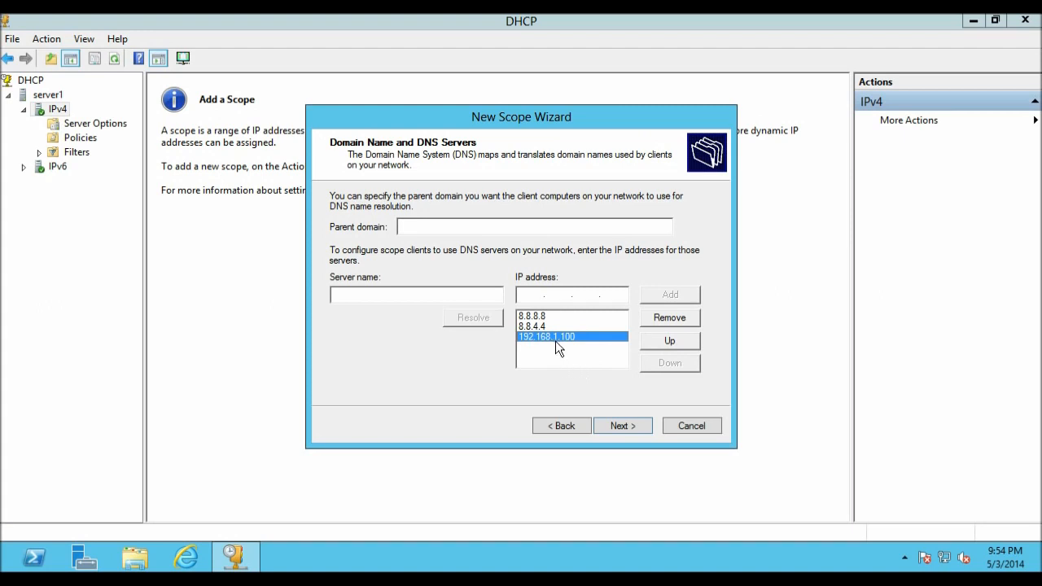
pyautogui.click(660, 345)
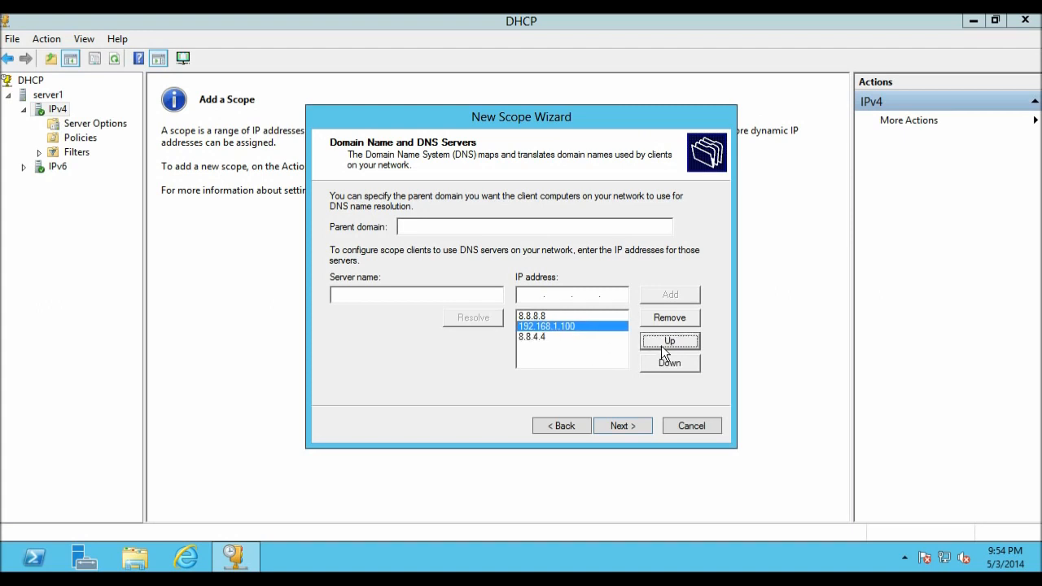
pyautogui.click(661, 345)
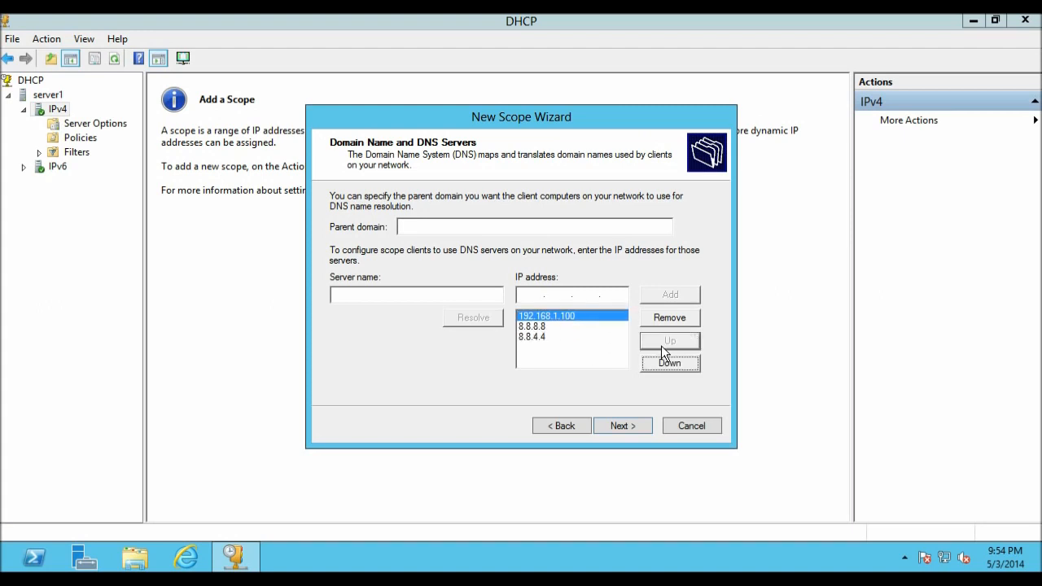
pyautogui.click(591, 357)
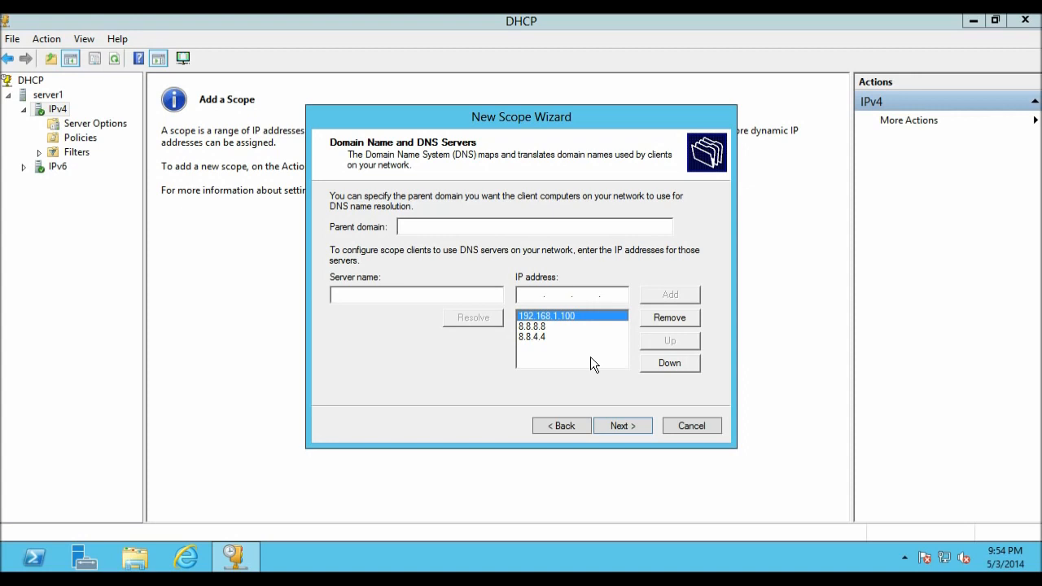
# Accept the DNS servers, leave the WINS servers empty, and finish creating the scope with immediate activation.
pyautogui.click(617, 430)
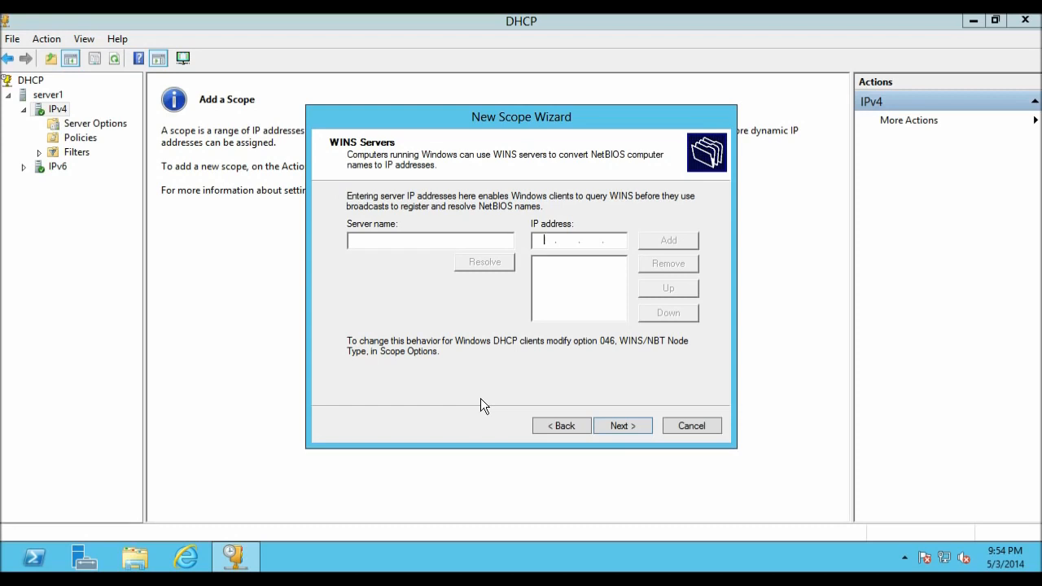
pyautogui.click(640, 426)
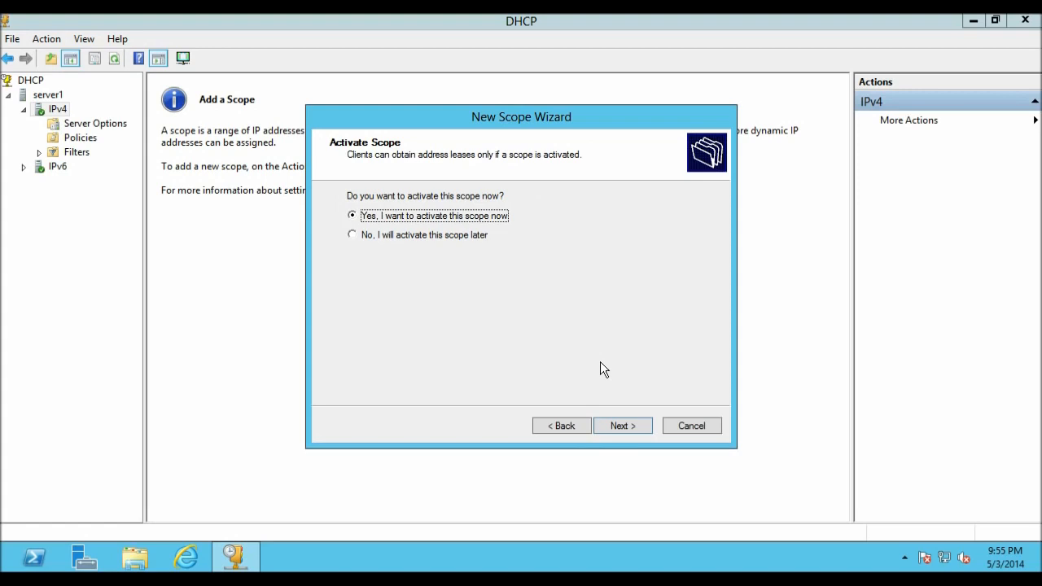
pyautogui.click(622, 427)
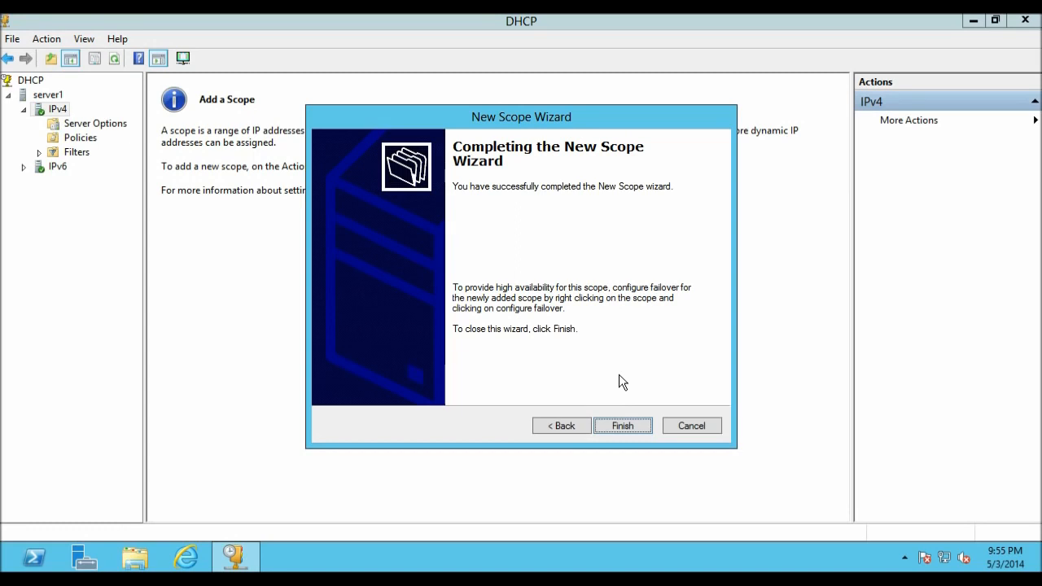
pyautogui.click(629, 422)
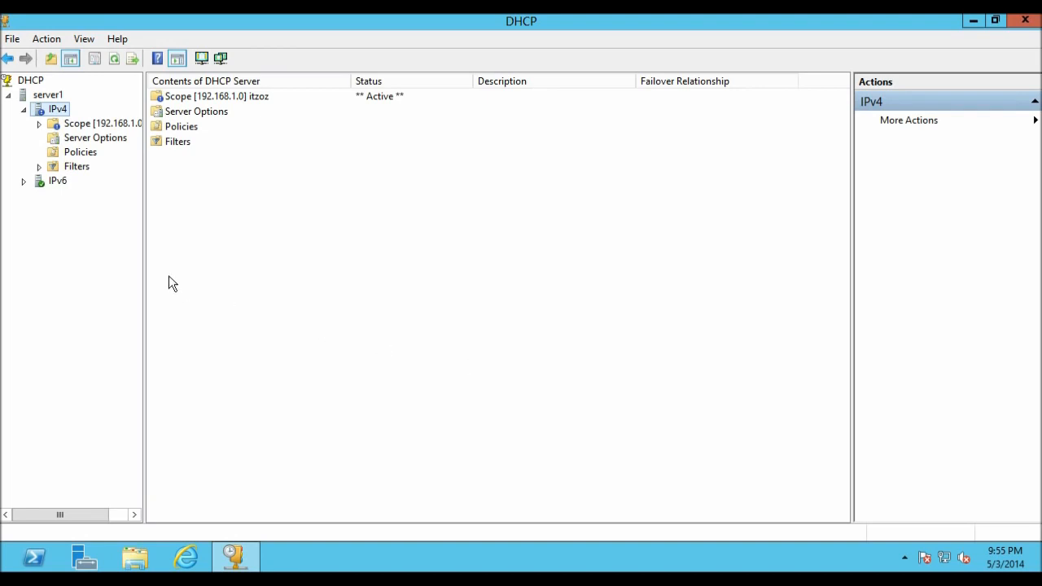
# Restart the DHCP service on server1, refreshing IPv4 before the restart and the server after it.
pyautogui.rightClick(39, 109)
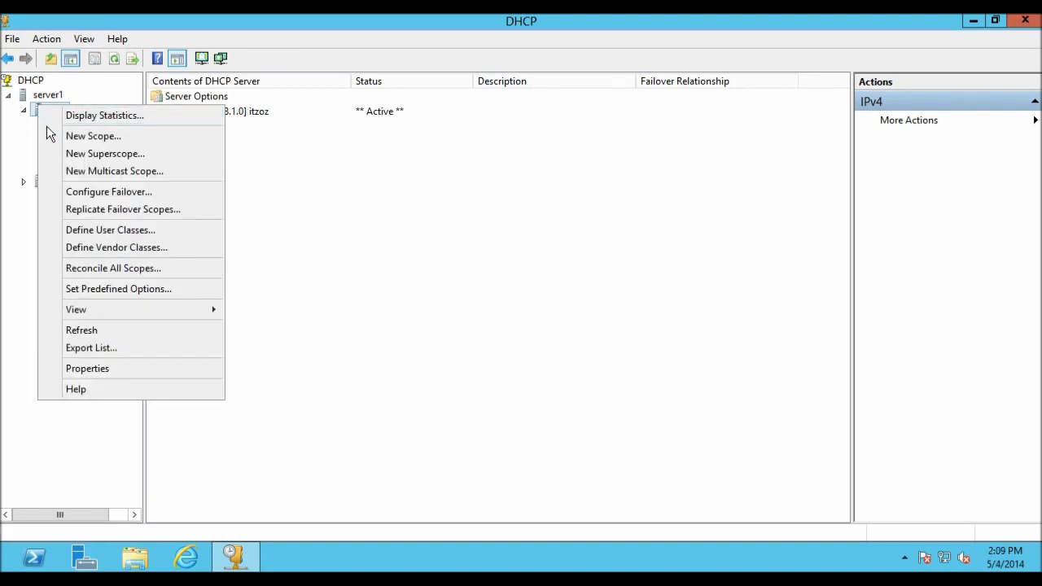
pyautogui.click(105, 329)
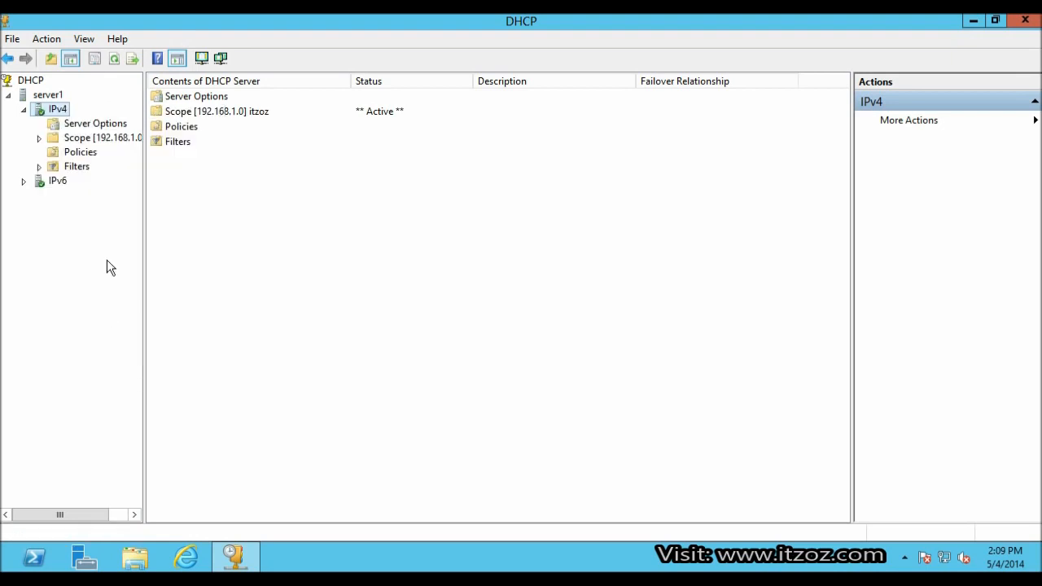
pyautogui.rightClick(34, 101)
pyautogui.moveTo(59, 171)
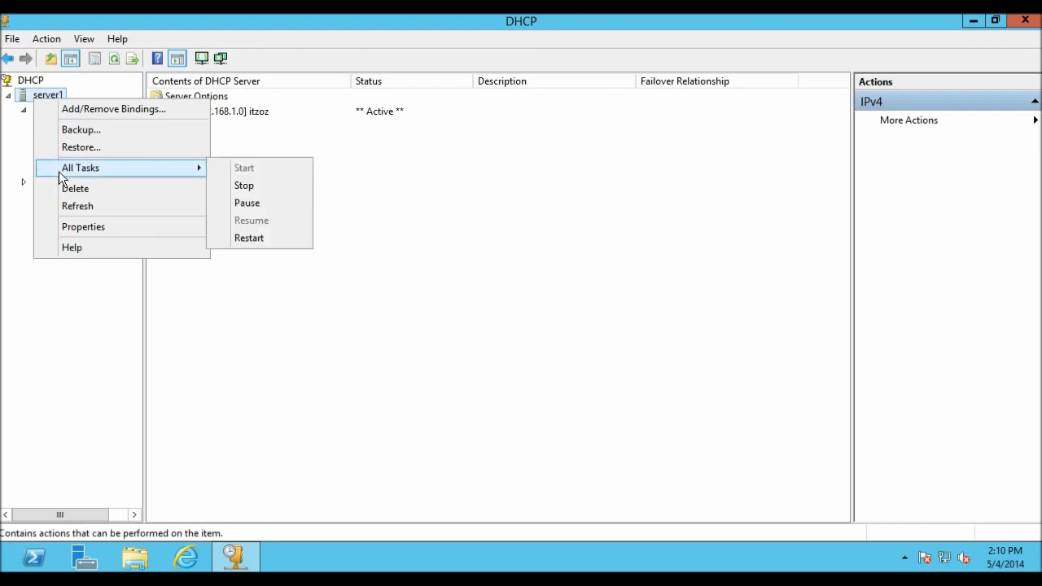
pyautogui.click(249, 238)
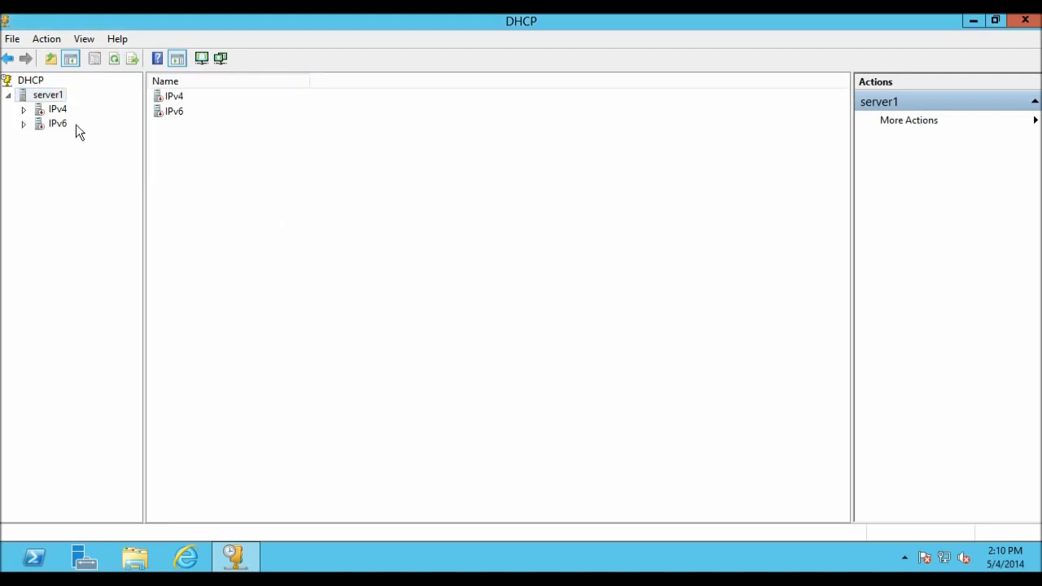
pyautogui.rightClick(26, 97)
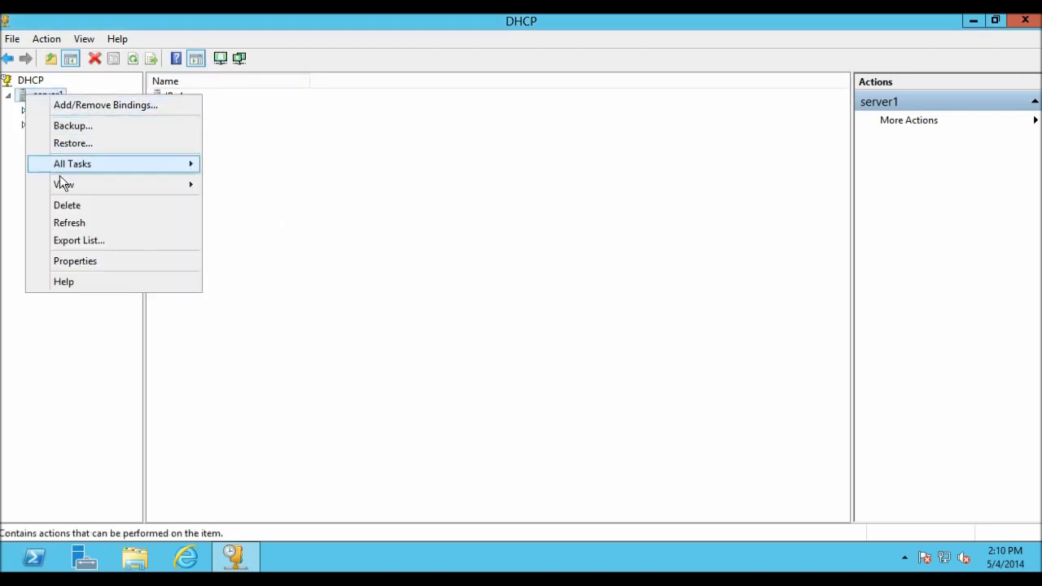
pyautogui.click(71, 221)
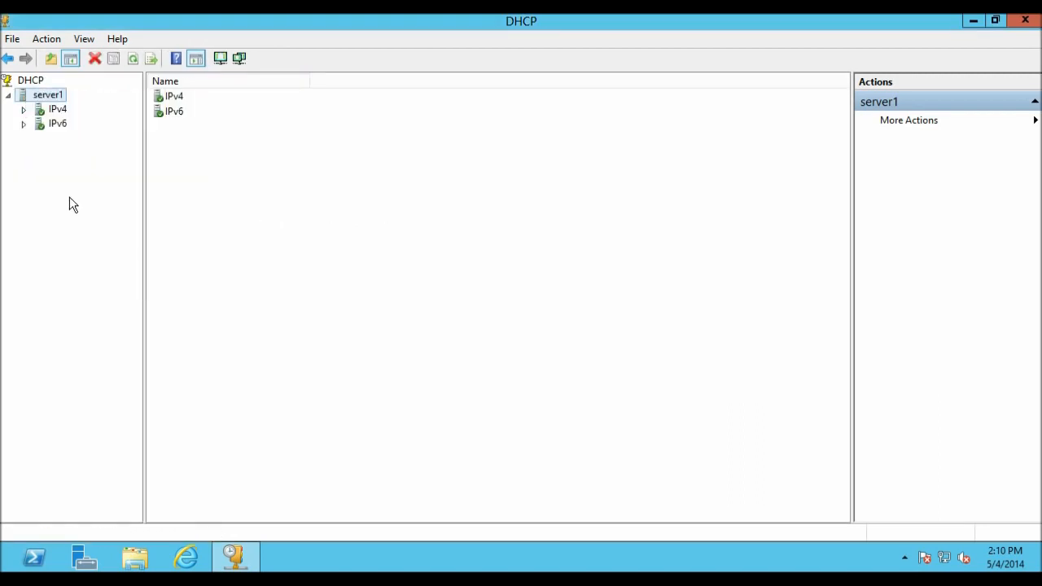
# Expand IPv4 and the itzoz scope in the console tree, widening the tree to fit the full names.
pyautogui.click(23, 109)
pyautogui.click(57, 109)
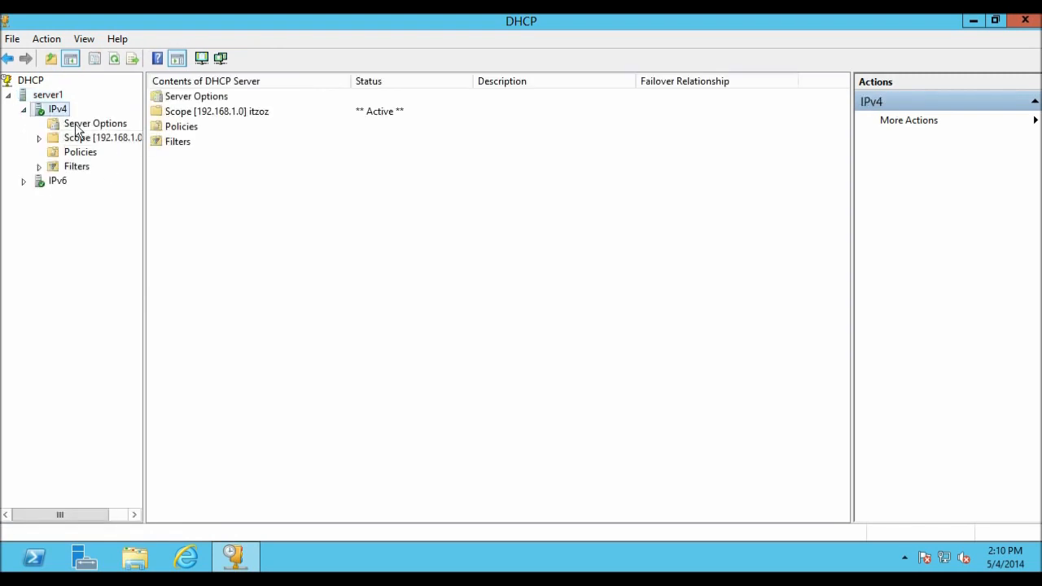
pyautogui.click(82, 124)
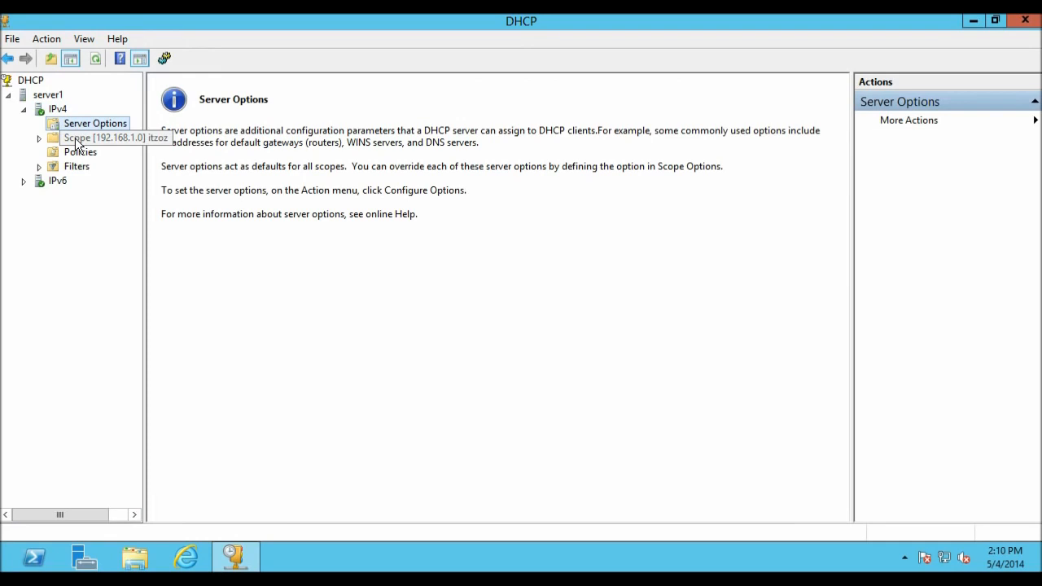
pyautogui.doubleClick(78, 142)
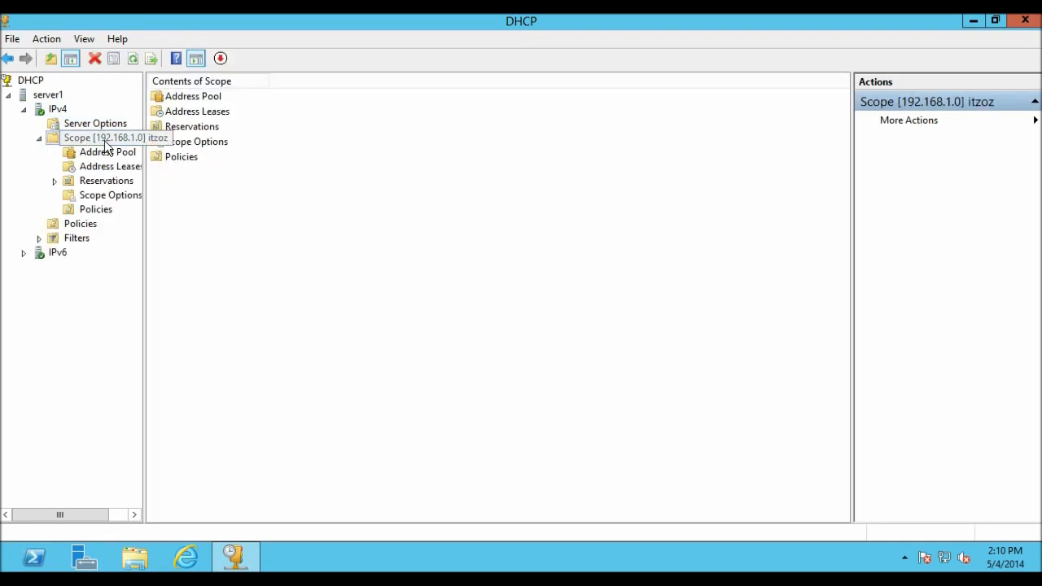
pyautogui.moveTo(143, 241); pyautogui.dragTo(207, 240)
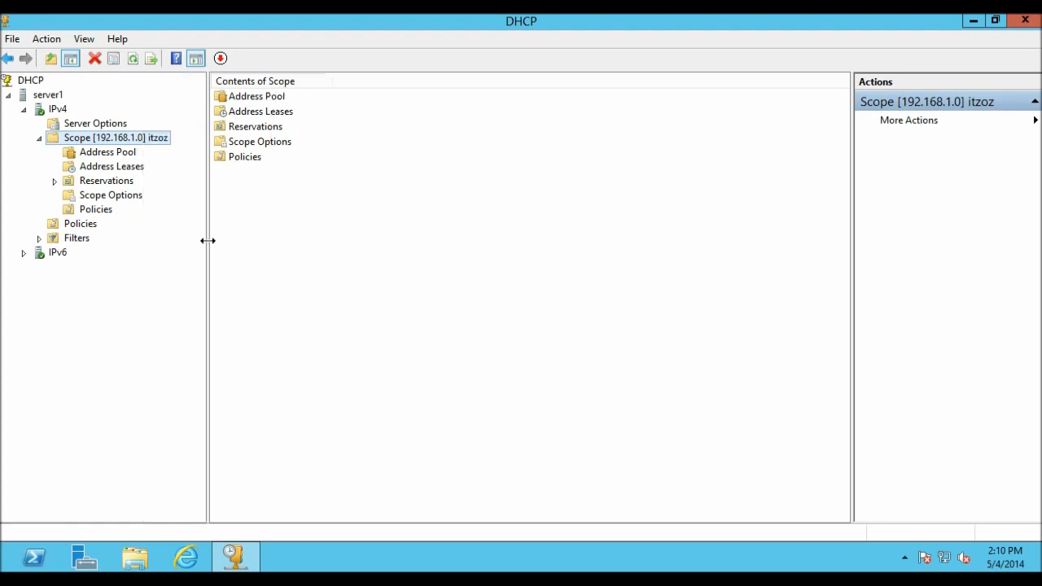
# Examine the itzoz scope's address pool, checking the distribution range and the excluded range.
pyautogui.click(122, 158)
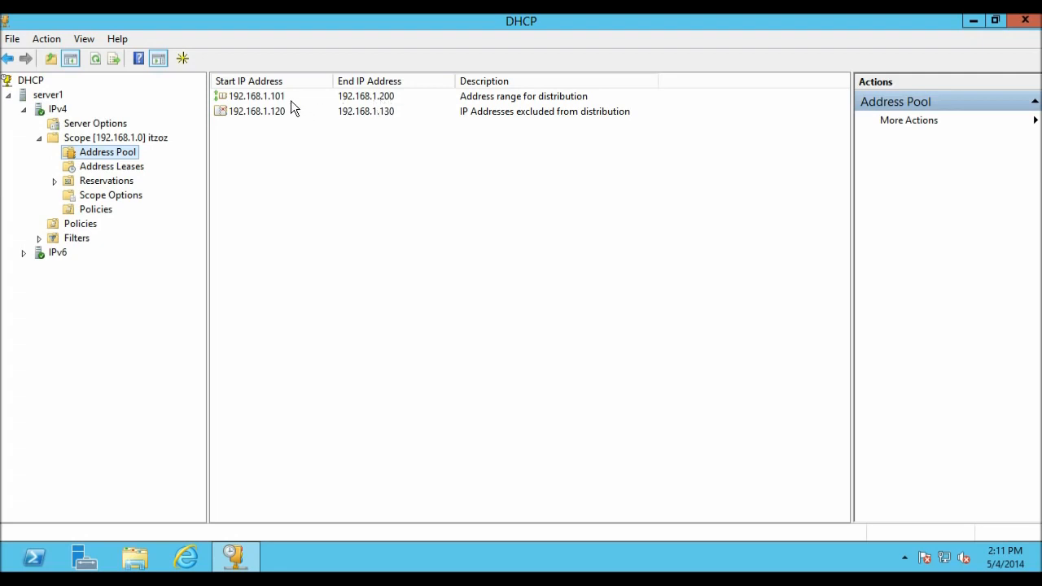
pyautogui.click(362, 96)
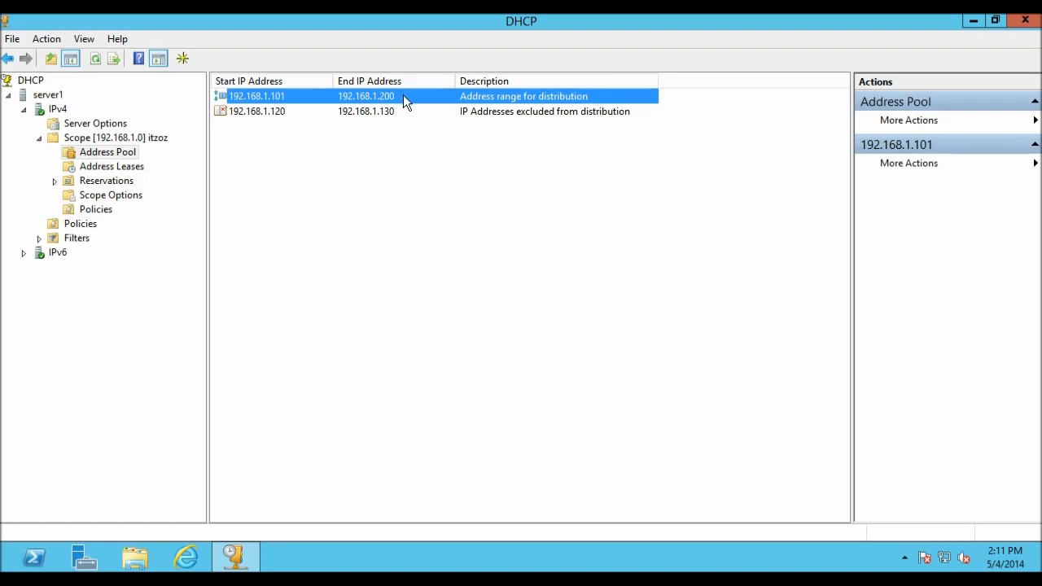
pyautogui.click(251, 115)
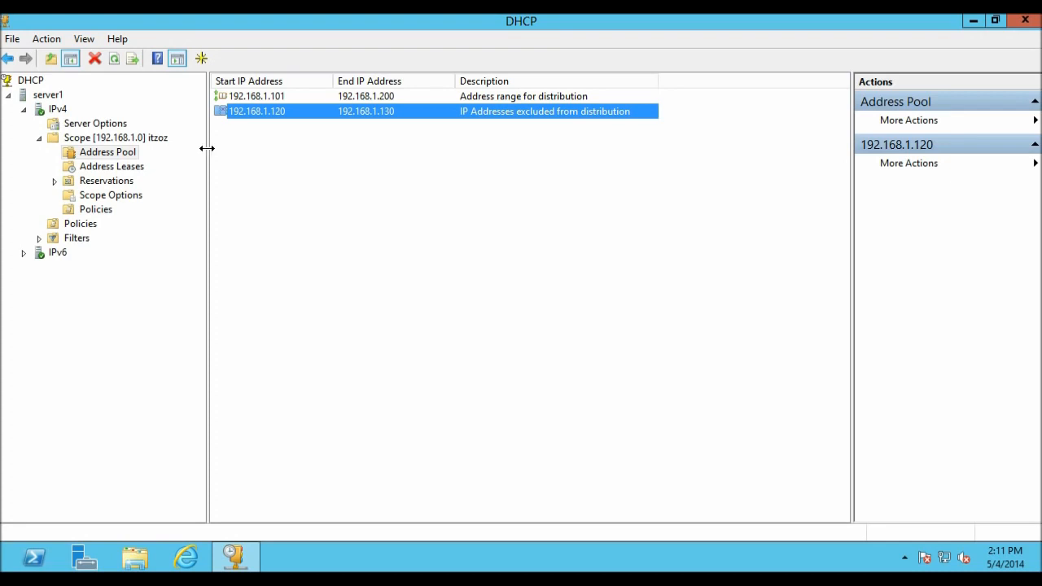
pyautogui.click(243, 98)
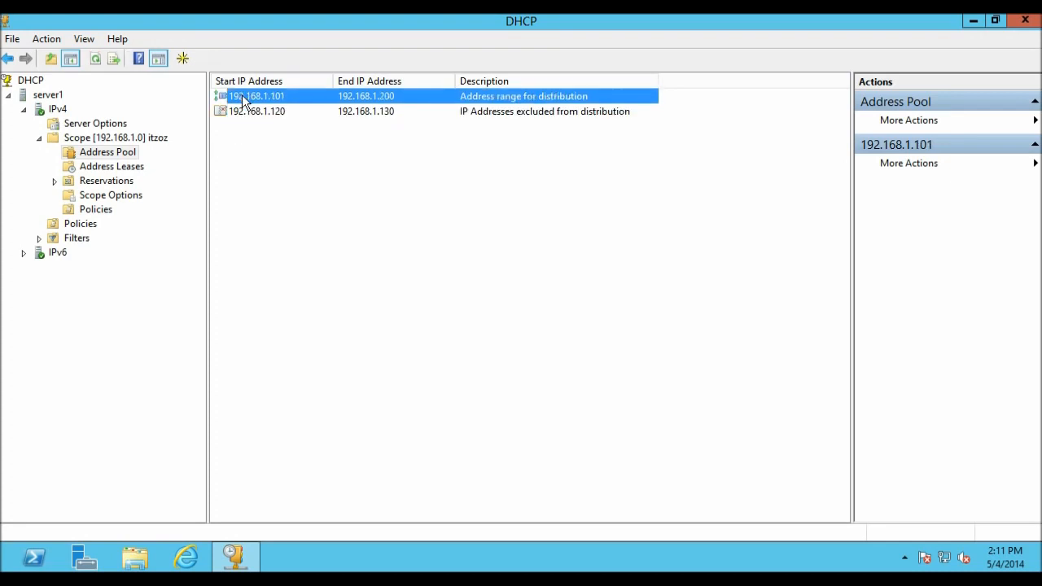
pyautogui.rightClick(243, 99)
pyautogui.click(258, 108)
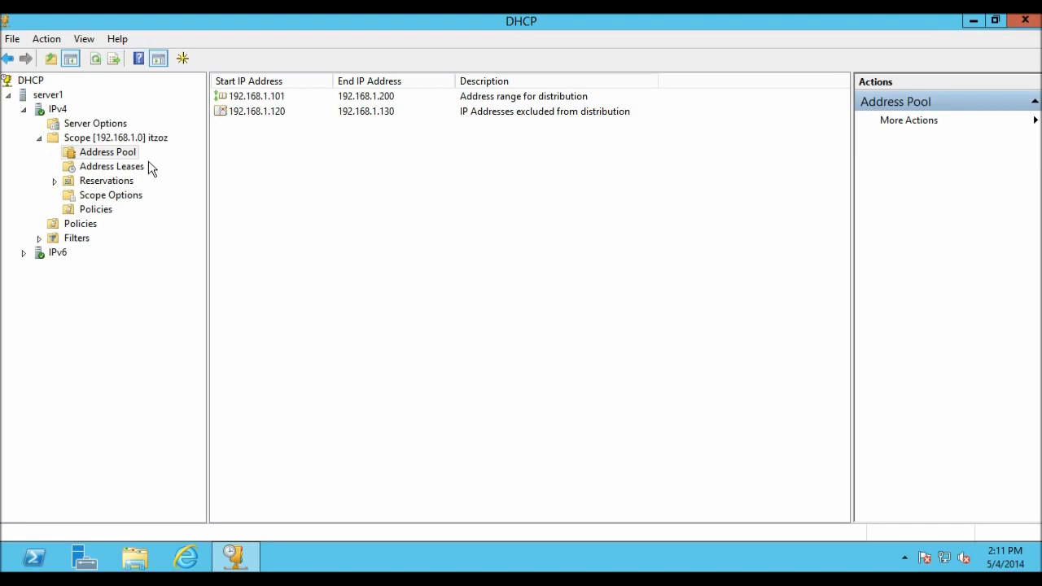
pyautogui.click(118, 155)
# Review the scope's reservations and its 003 Router and 006 DNS Servers options, and minimize the DHCP console.
pyautogui.click(122, 183)
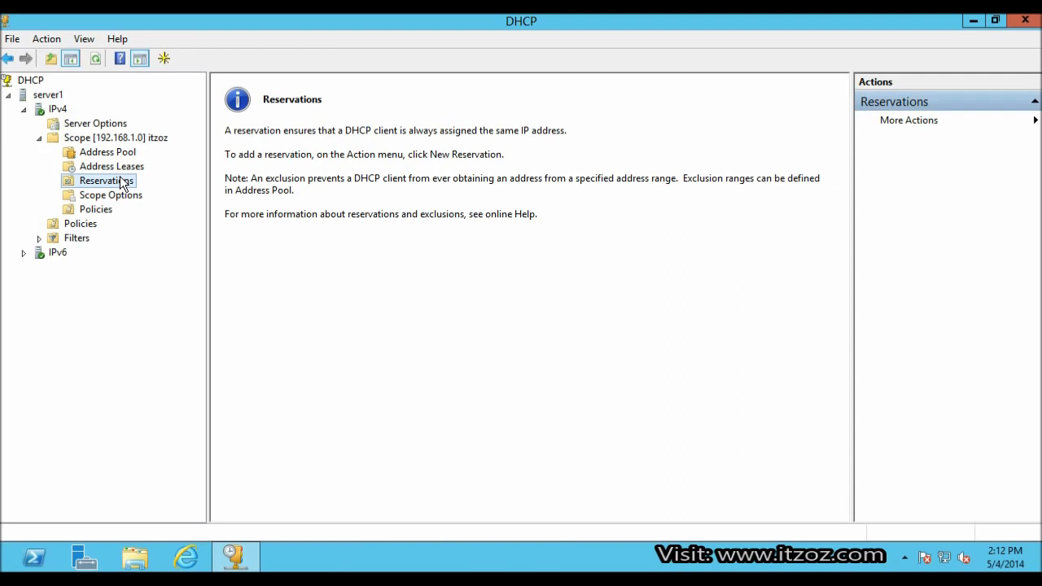
pyautogui.click(123, 197)
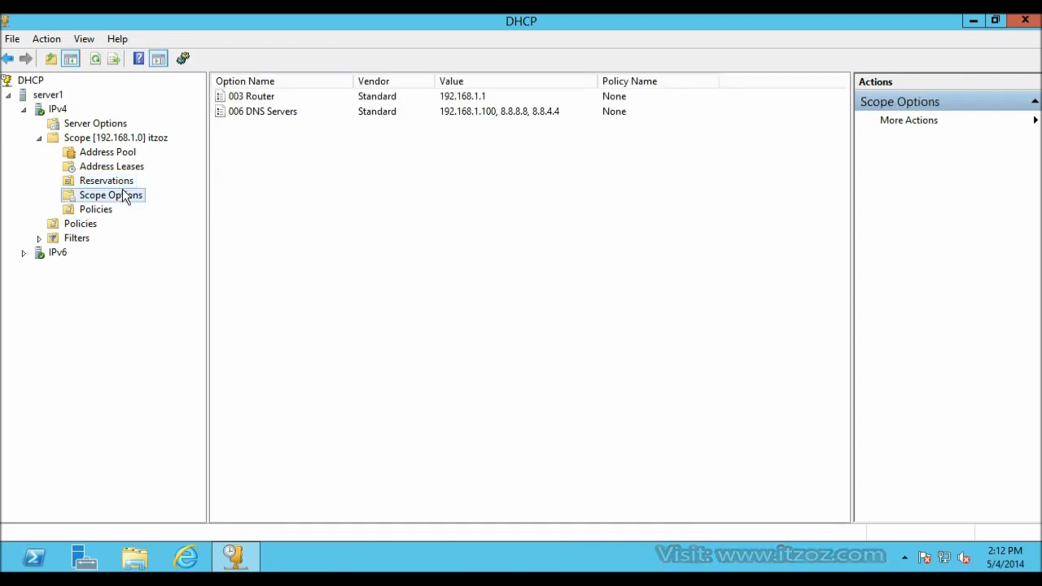
pyautogui.click(263, 103)
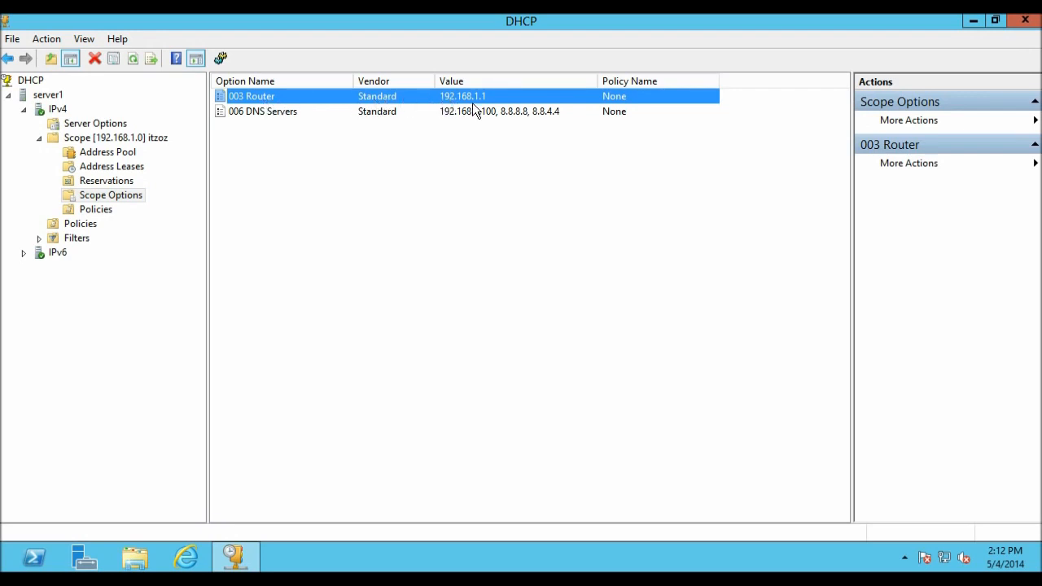
pyautogui.click(278, 114)
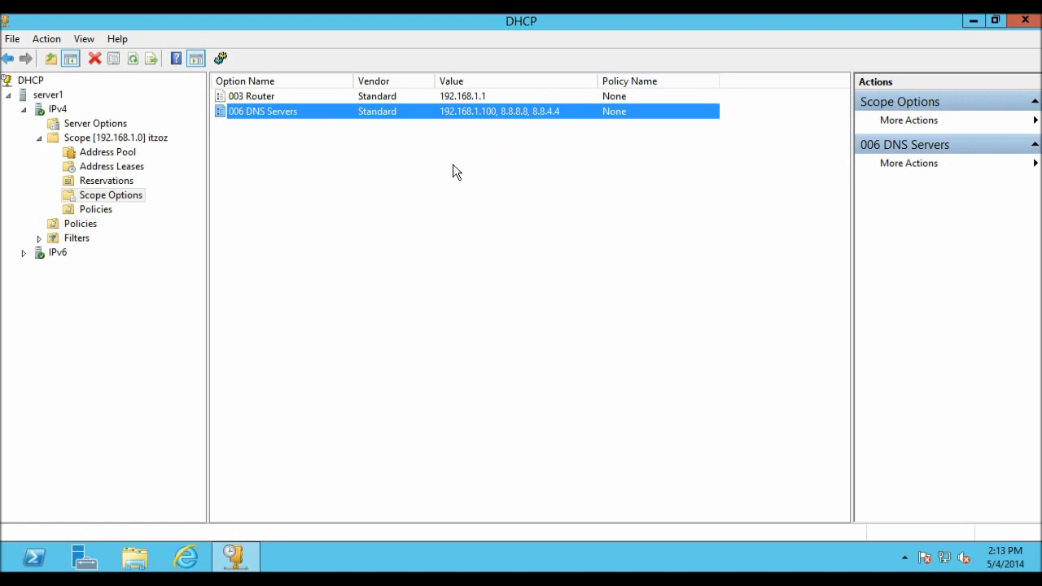
pyautogui.click(972, 20)
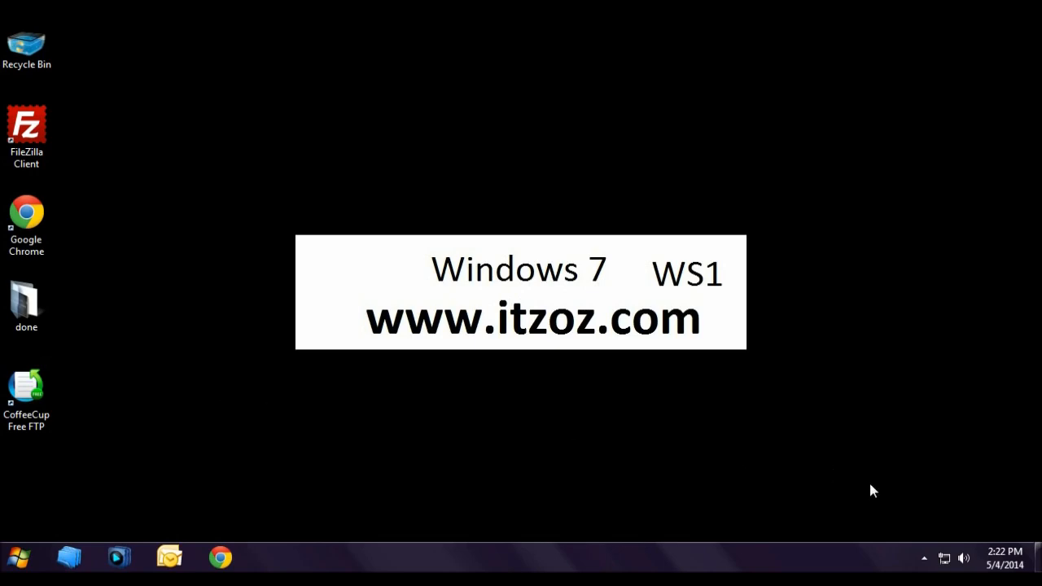
# On the Windows 7 client WS1, check the Local Area Connection's details for DHCP status and IPv4 settings.
pyautogui.rightClick(946, 560)
pyautogui.click(920, 544)
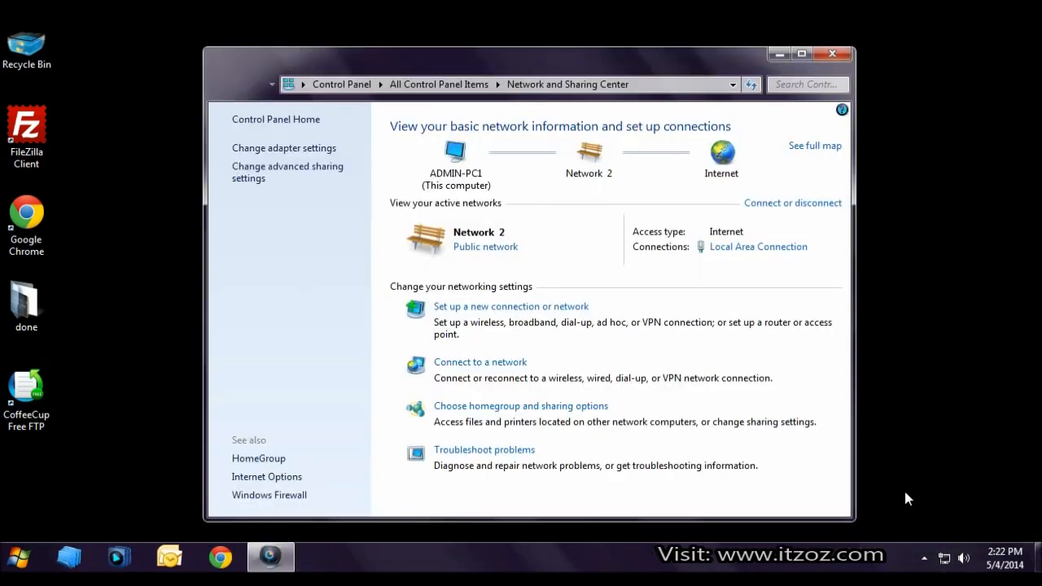
pyautogui.click(746, 253)
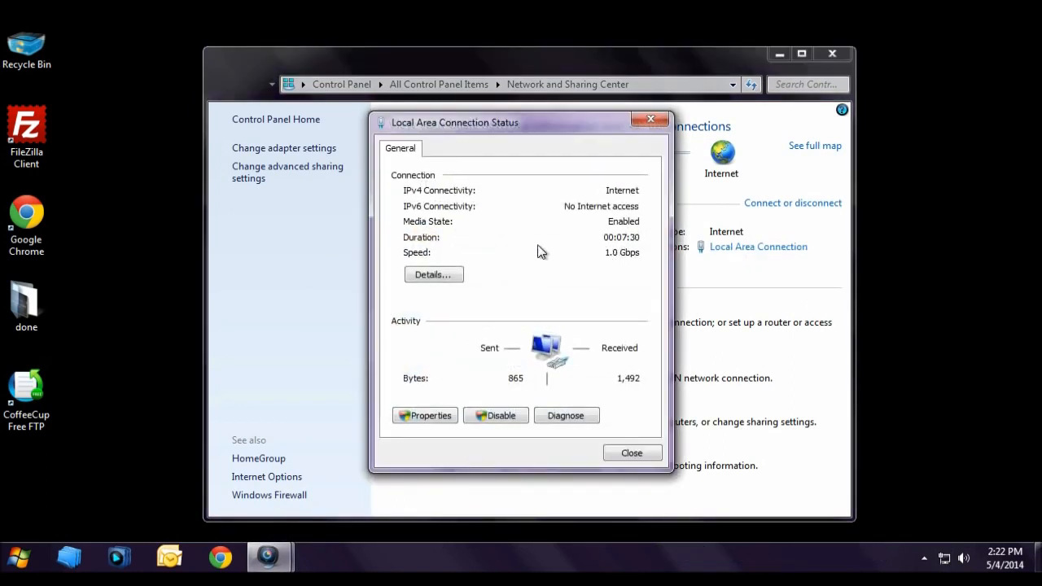
pyautogui.click(433, 275)
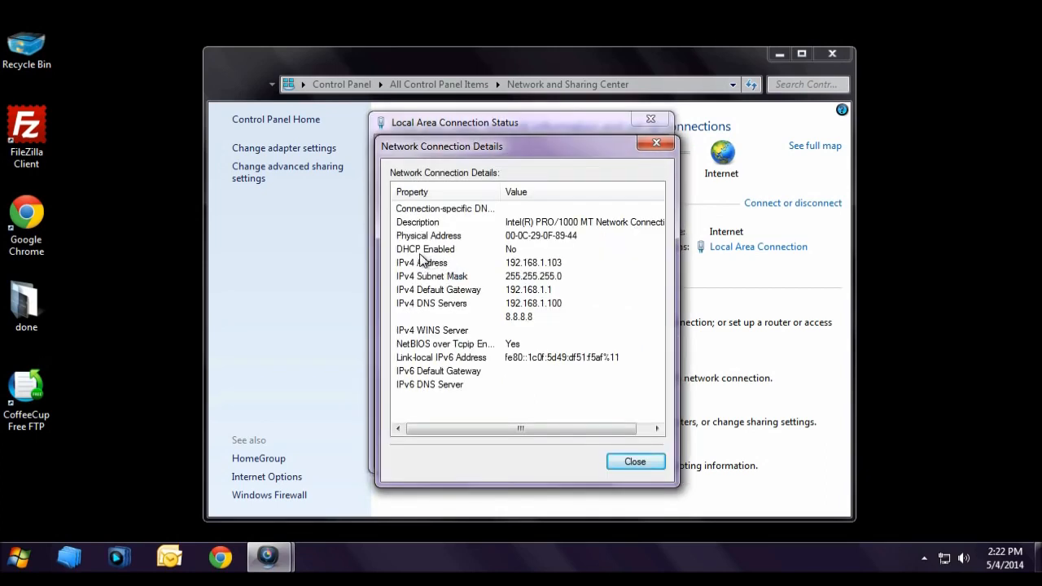
pyautogui.click(418, 253)
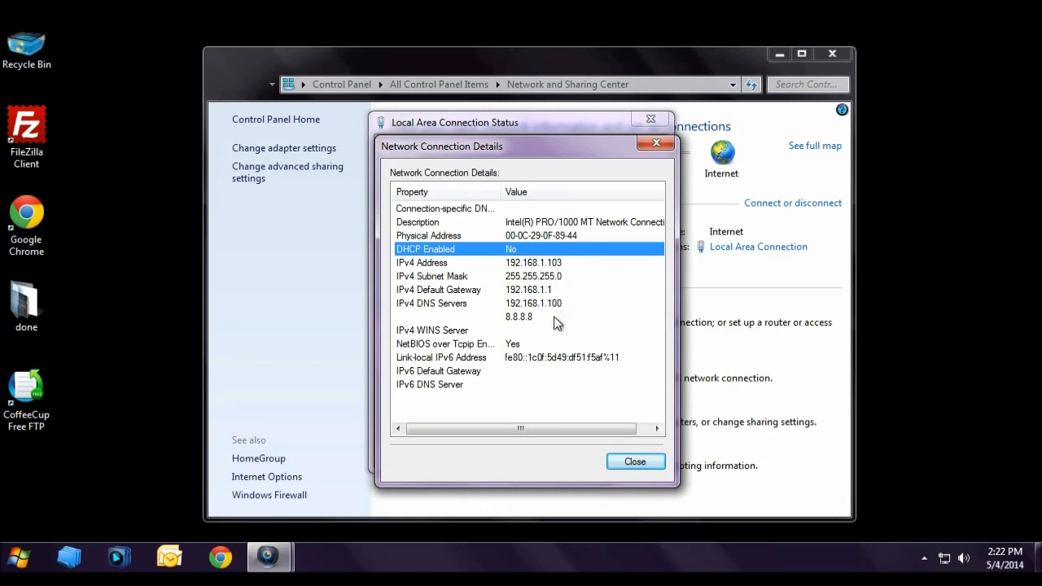
pyautogui.click(632, 462)
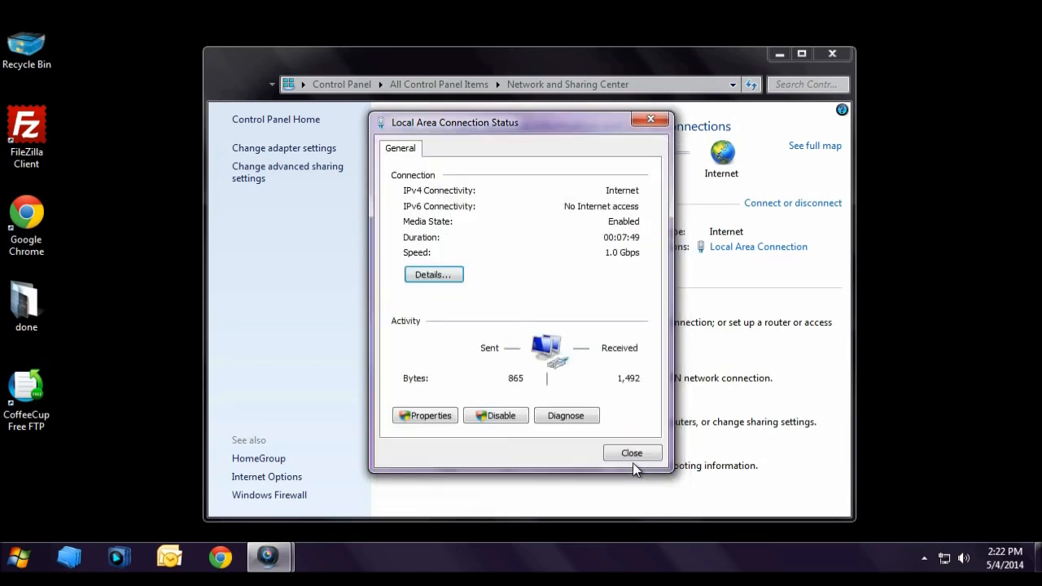
# Set the Local Area Connection's TCP/IPv4 properties to obtain both the IP address and the DNS server address automatically.
pyautogui.click(431, 416)
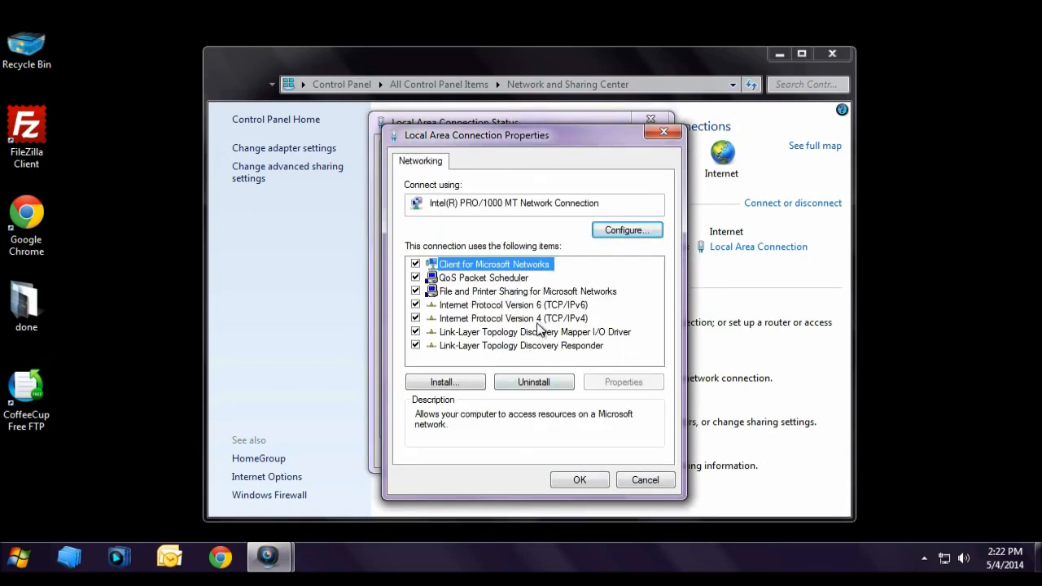
pyautogui.click(540, 319)
pyautogui.click(623, 383)
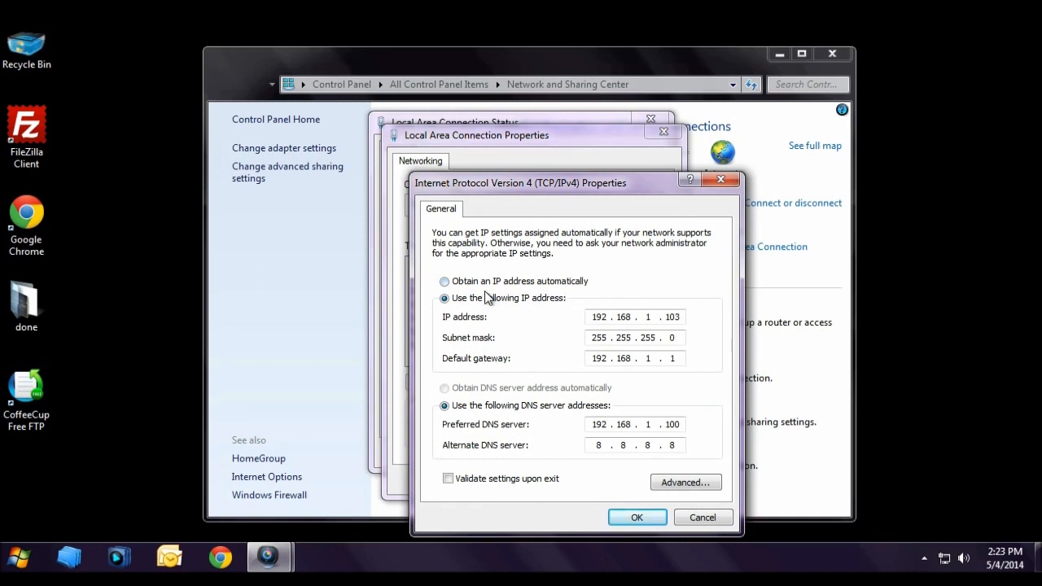
pyautogui.click(445, 282)
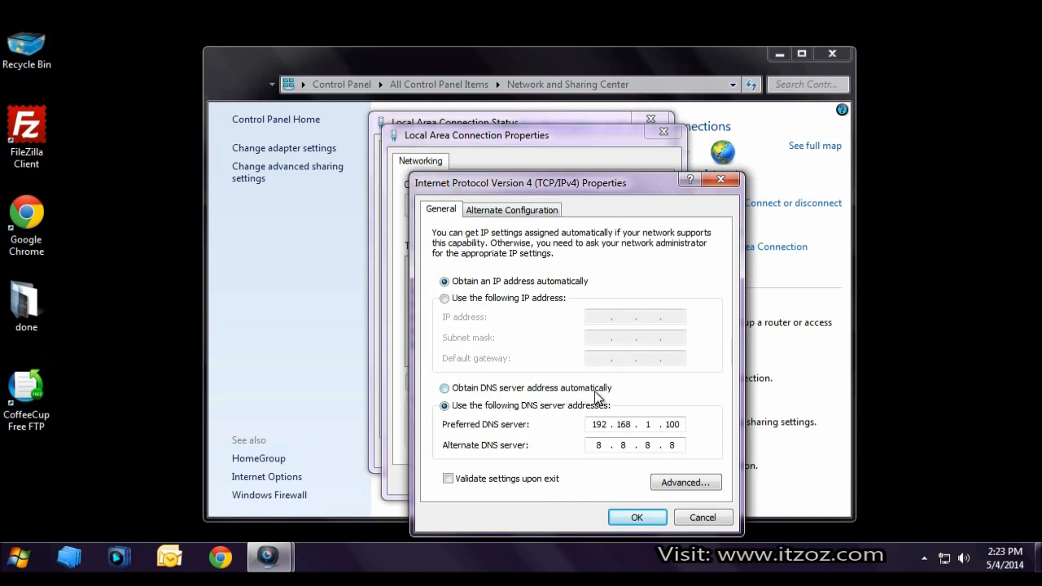
pyautogui.click(450, 390)
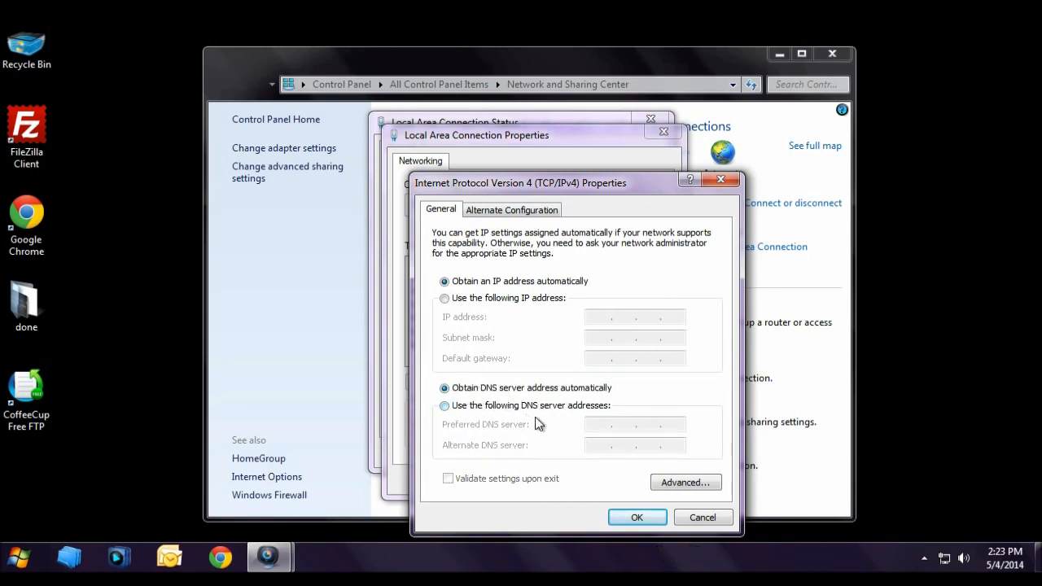
pyautogui.click(633, 516)
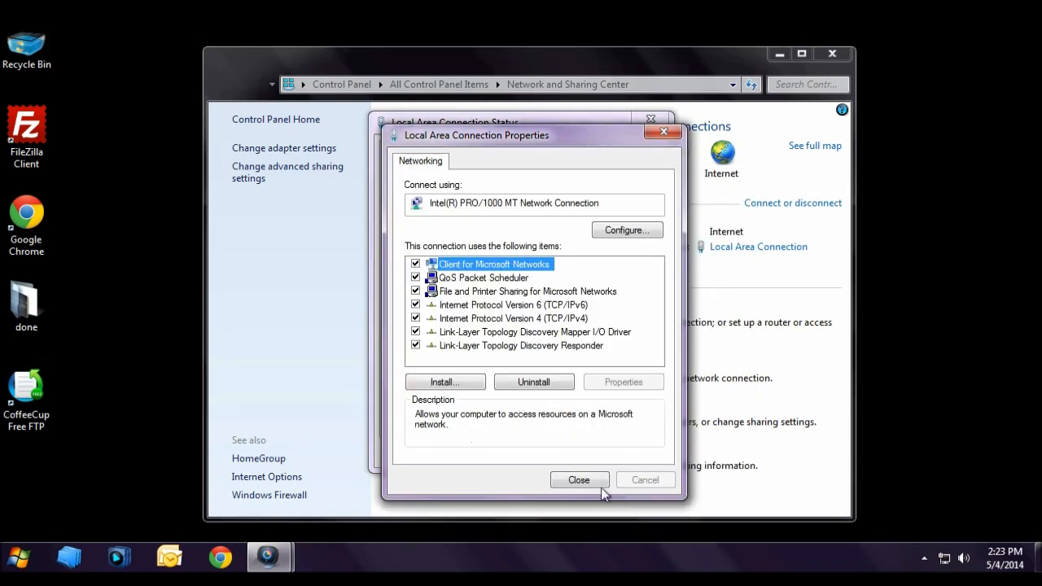
pyautogui.click(585, 482)
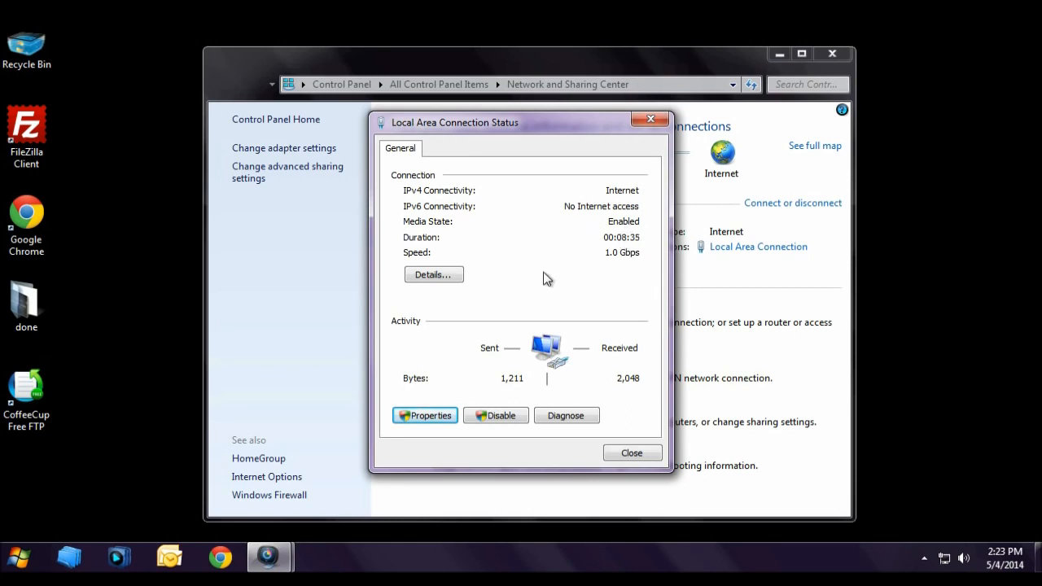
# Check the connection details for DHCP status, IPv4 address, subnet mask, and the lease's obtained and expiry dates.
pyautogui.click(445, 277)
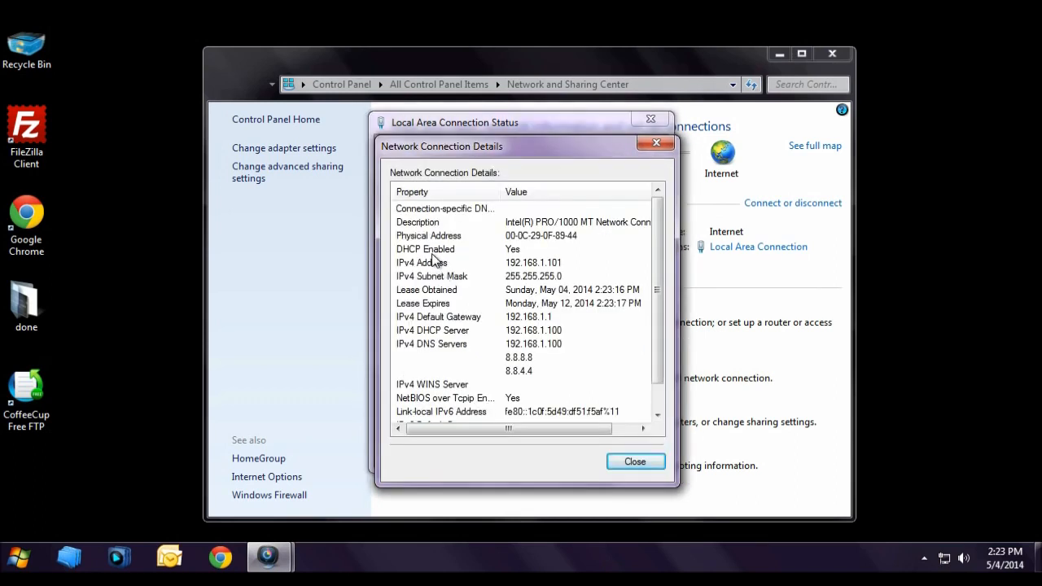
pyautogui.click(430, 253)
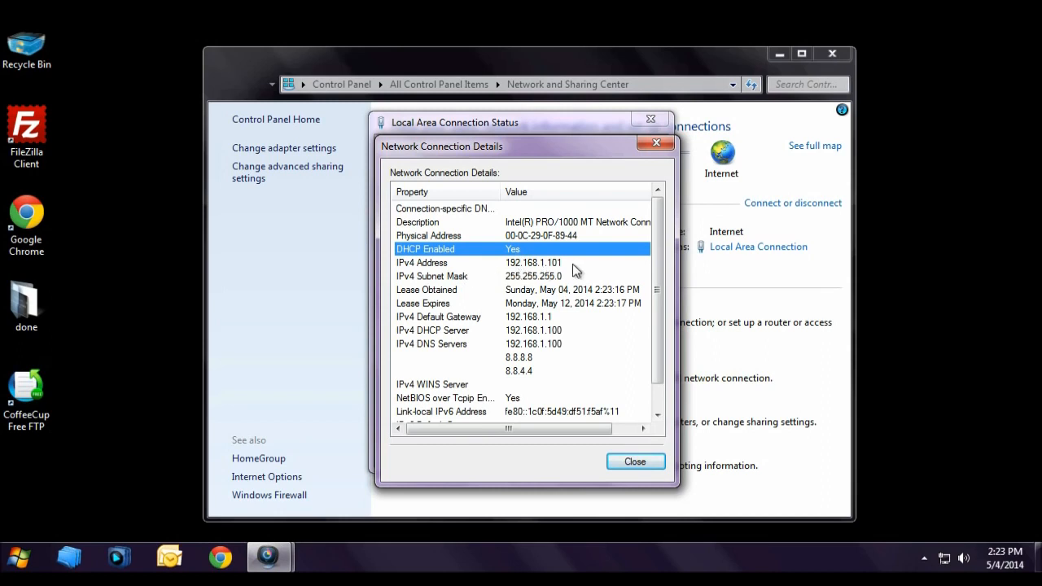
pyautogui.click(568, 267)
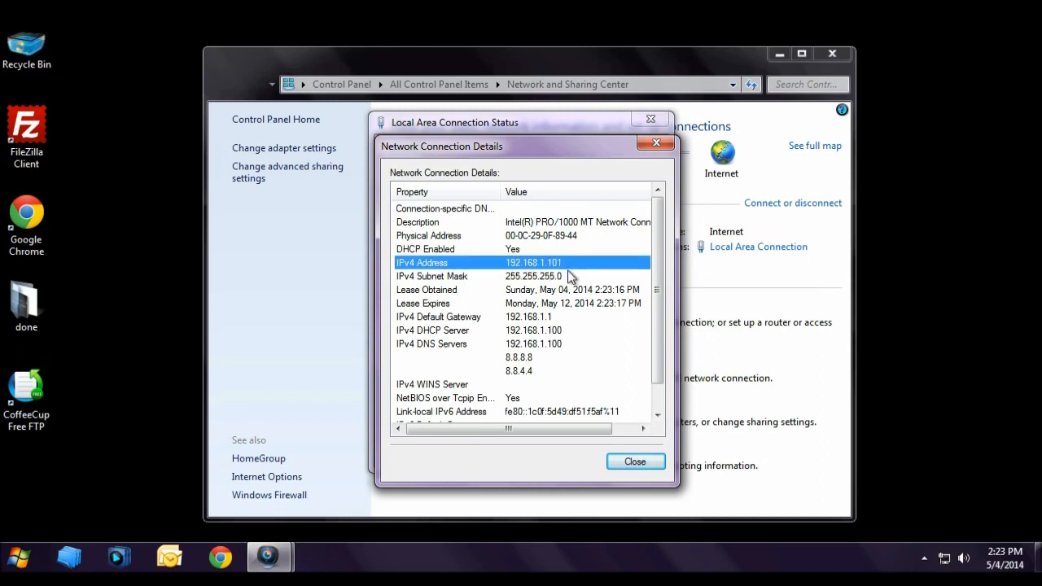
pyautogui.click(572, 278)
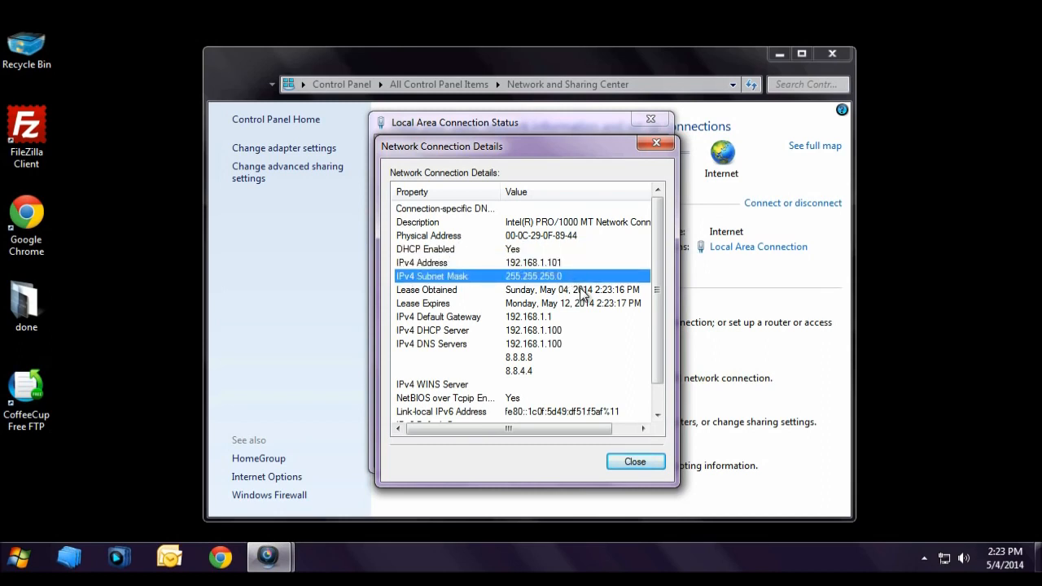
pyautogui.click(412, 293)
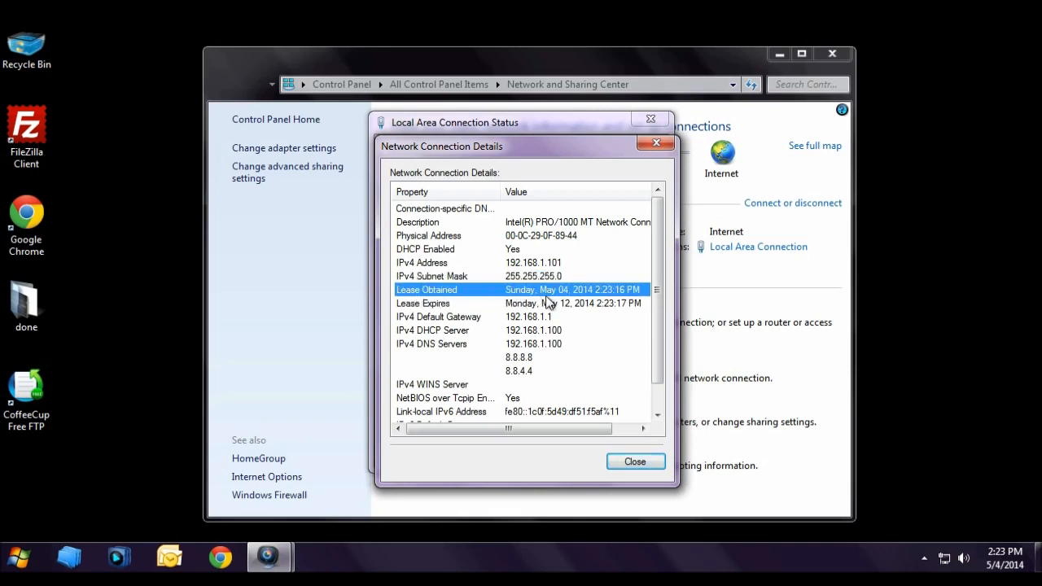
pyautogui.click(449, 306)
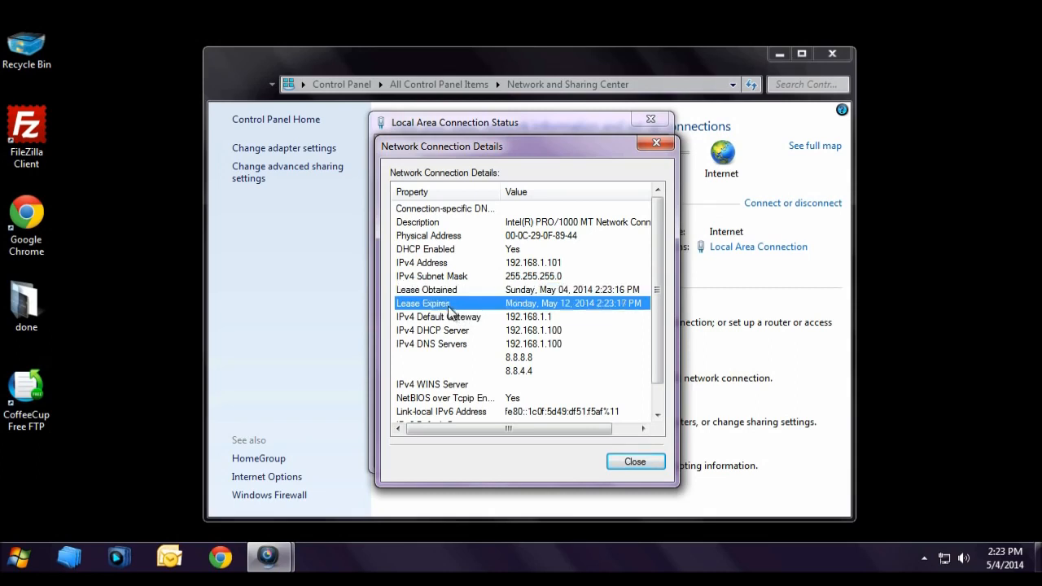
# Check the IPv4 default gateway, DHCP server and DNS servers in the connection details, and close all the network windows.
pyautogui.click(548, 319)
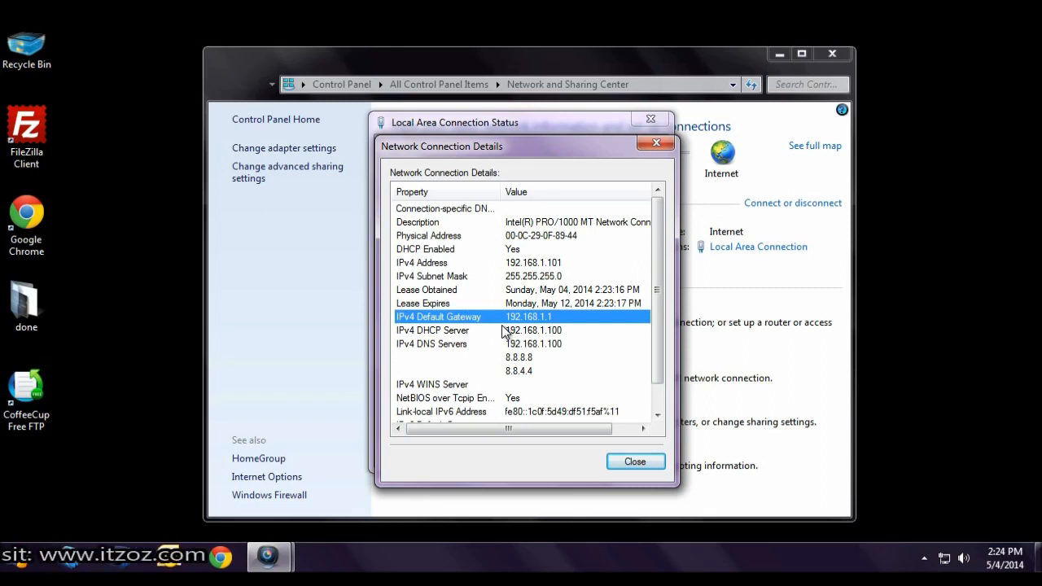
pyautogui.click(492, 333)
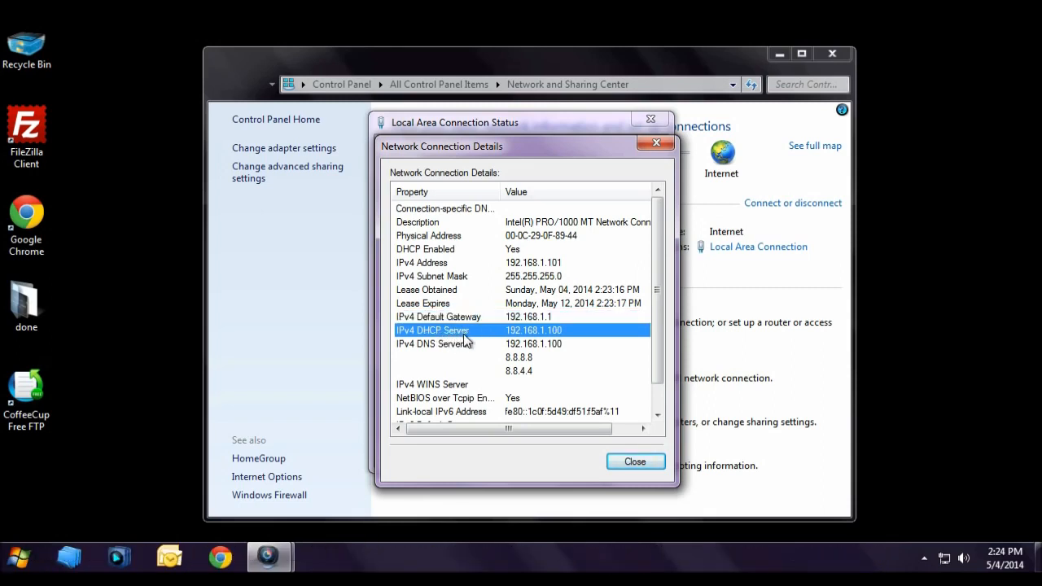
pyautogui.click(564, 345)
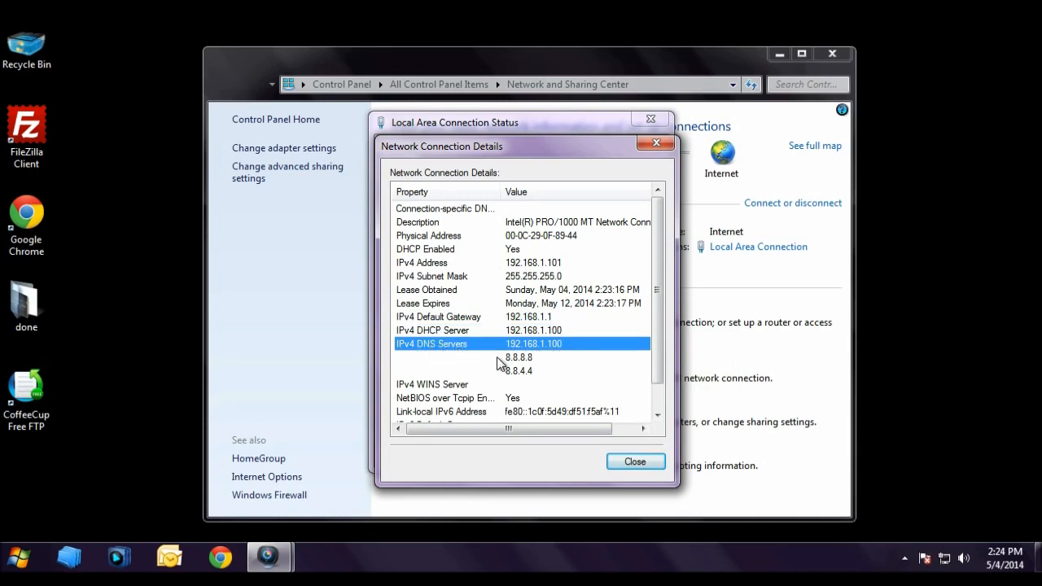
pyautogui.click(506, 358)
pyautogui.click(528, 369)
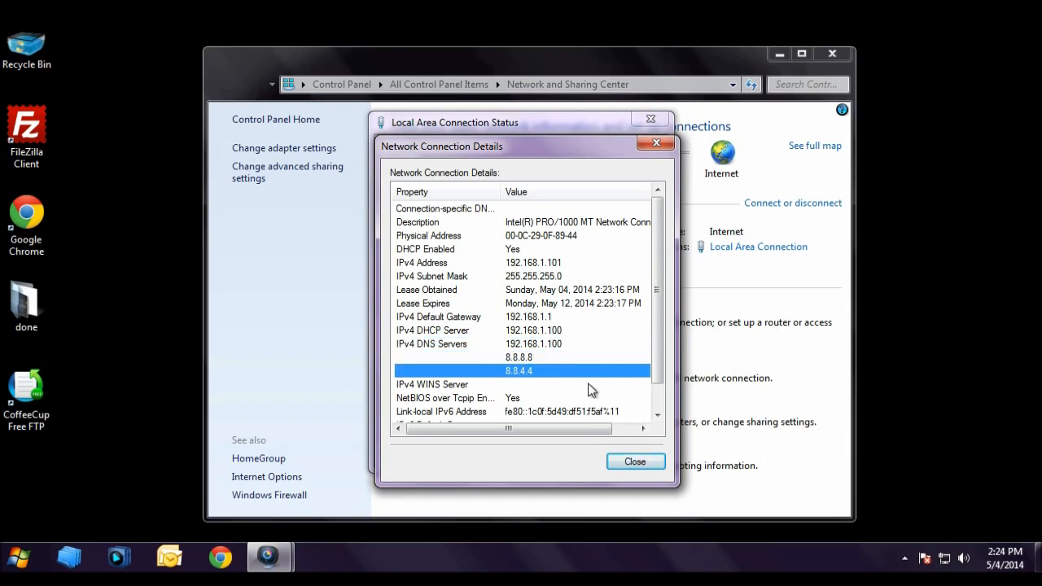
pyautogui.click(638, 462)
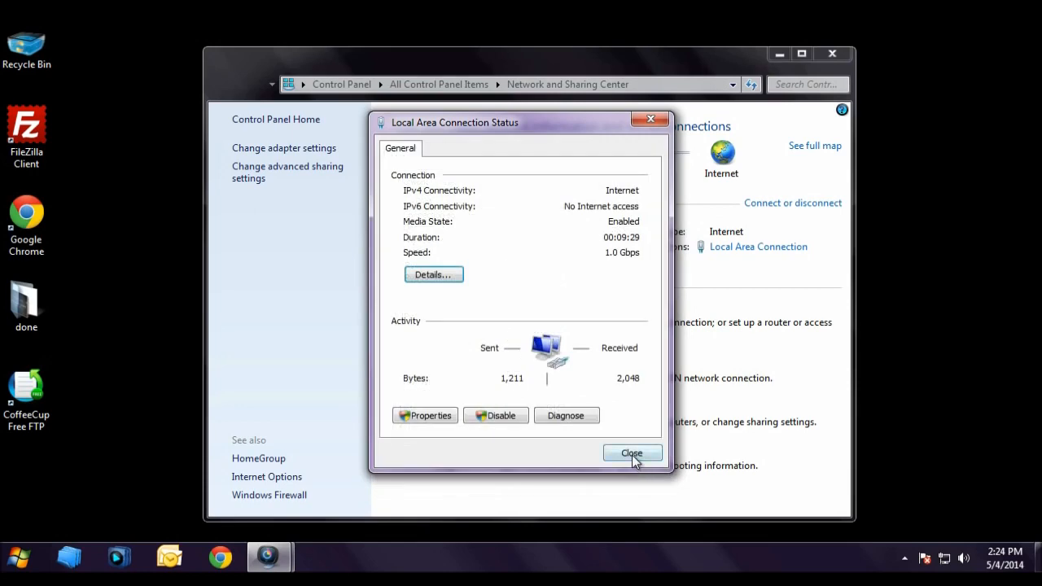
pyautogui.click(632, 453)
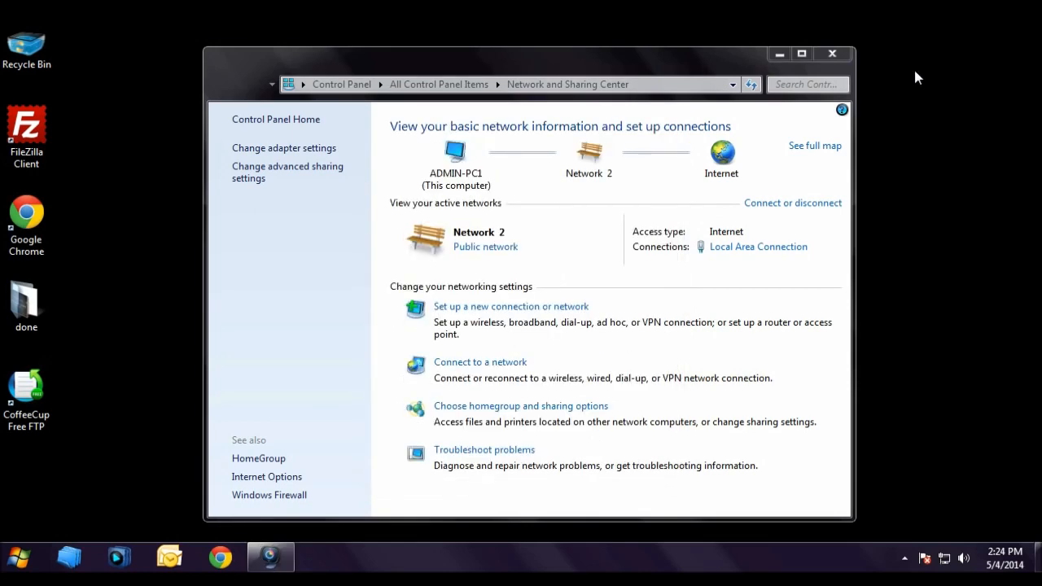
pyautogui.click(835, 54)
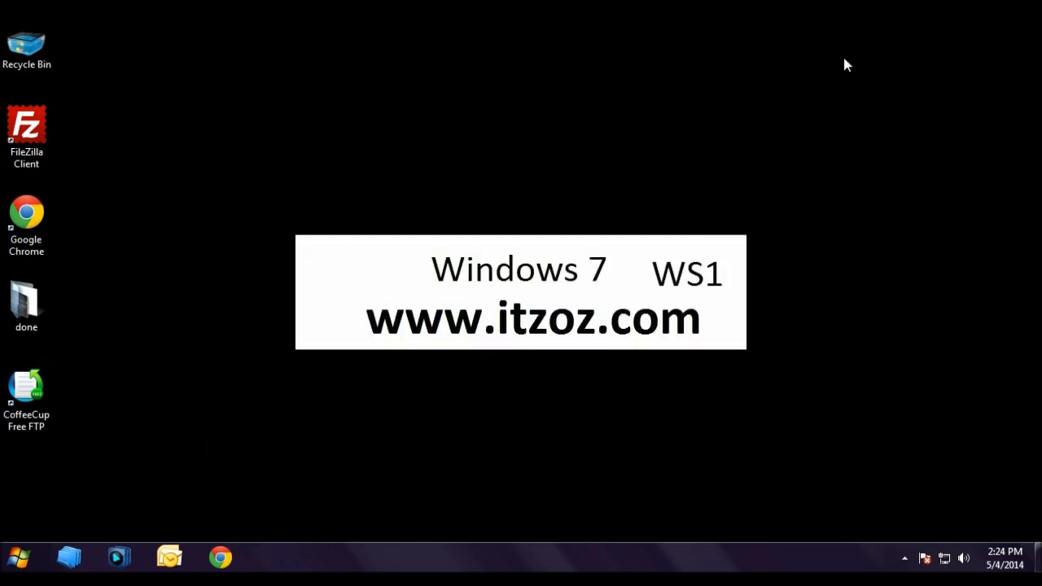